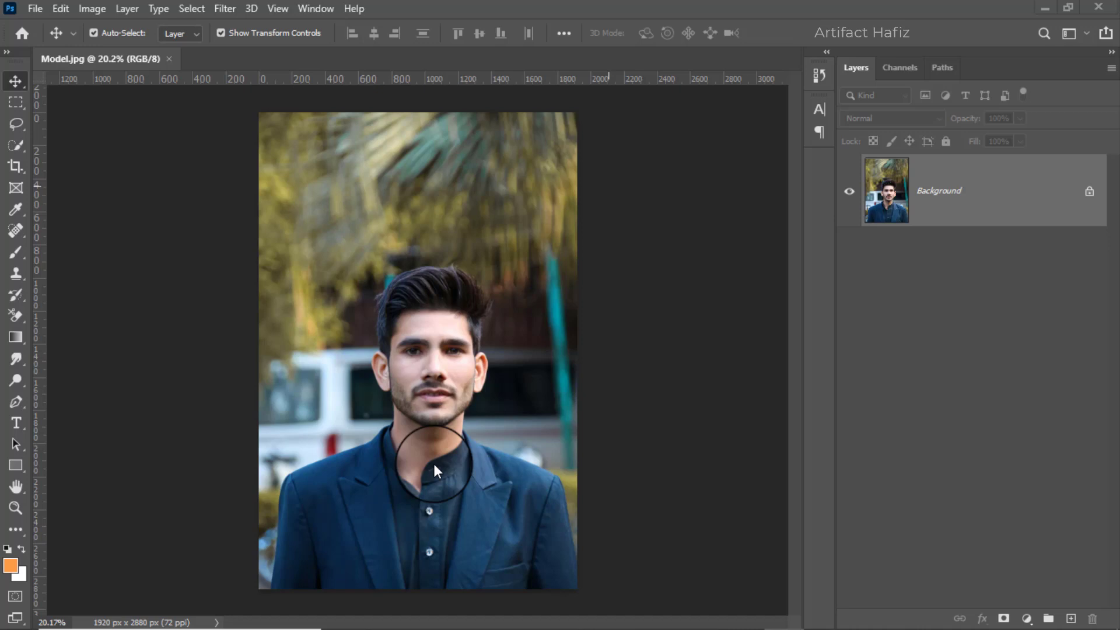
Step: Crop the photo without a fixed ratio, tightening its edges and rotating it slightly, to 1712 × 2634 px
{"action": "left_click", "coordinate": [16, 167]}
{"action": "left_click", "coordinate": [338, 36]}
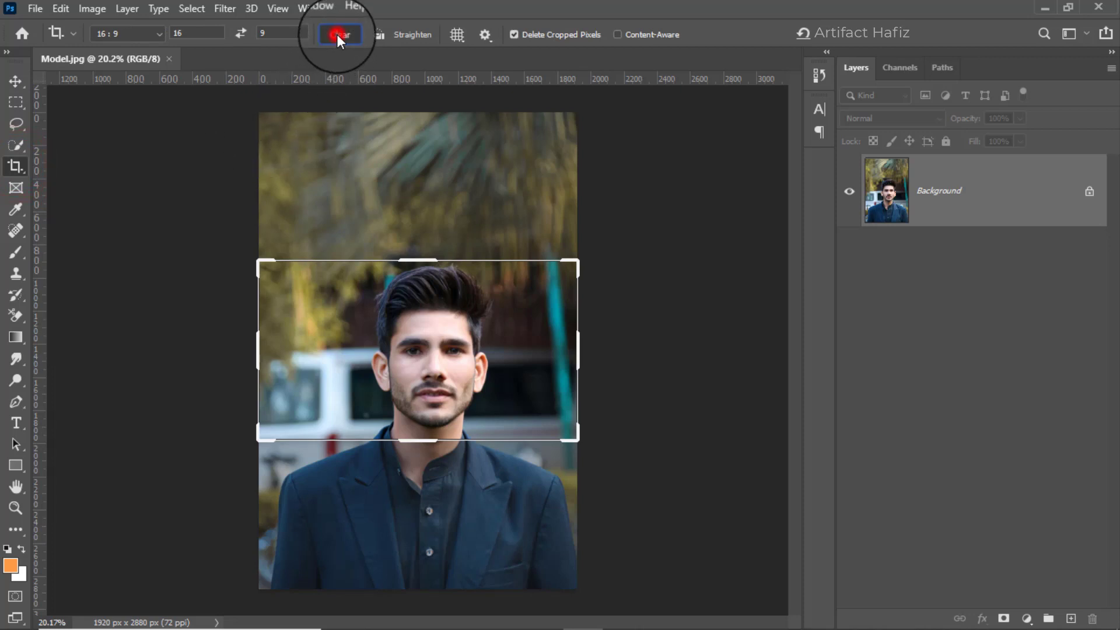
{"action": "left_click_drag", "start_coordinate": [421, 260], "coordinate": [412, 210]}
{"action": "left_click_drag", "start_coordinate": [414, 490], "coordinate": [415, 539]}
{"action": "left_click_drag", "start_coordinate": [259, 343], "coordinate": [269, 344]}
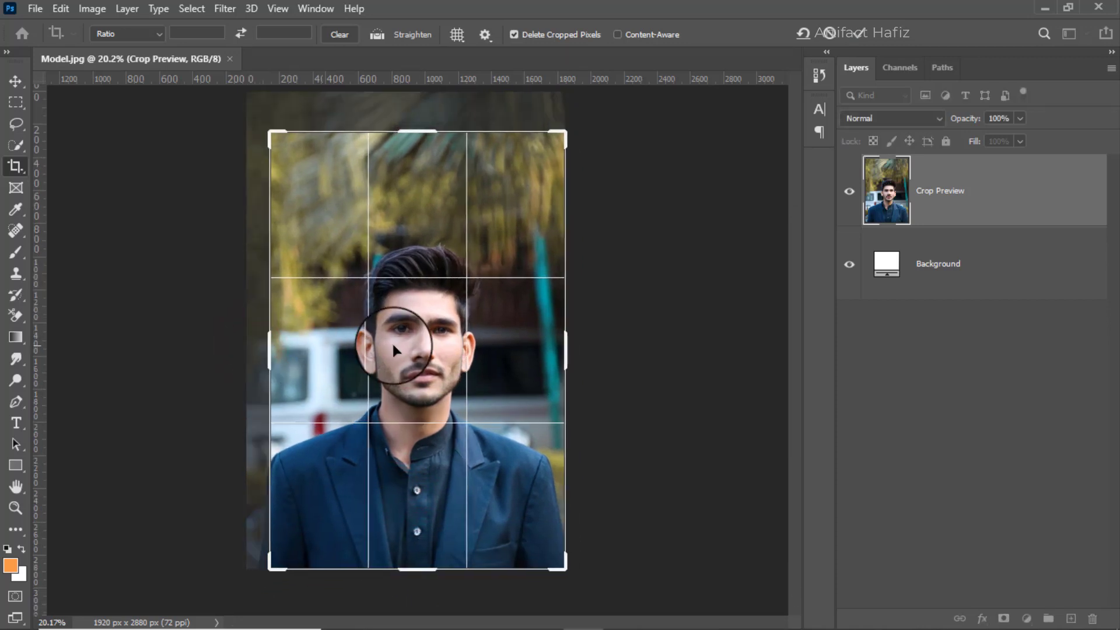
{"action": "mouse_move", "coordinate": [565, 343]}
{"action": "left_mouse_down"}
{"action": "mouse_move", "coordinate": [552, 349]}
{"action": "mouse_move", "coordinate": [570, 350]}
{"action": "left_mouse_up"}
{"action": "left_click_drag", "start_coordinate": [253, 111], "coordinate": [247, 118]}
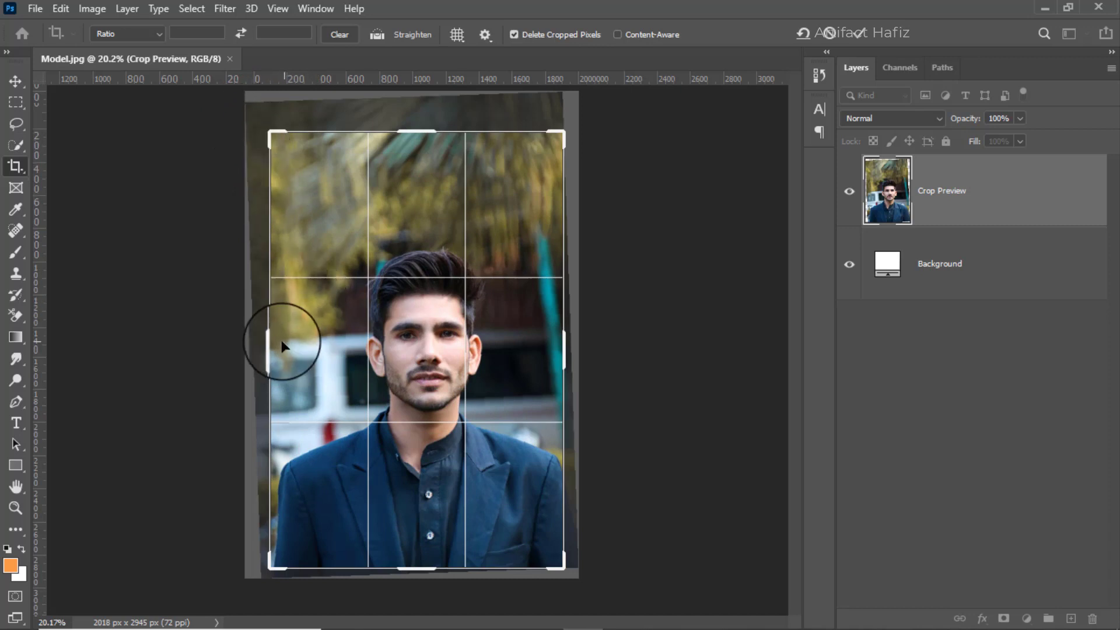
{"action": "left_click_drag", "start_coordinate": [271, 341], "coordinate": [275, 344]}
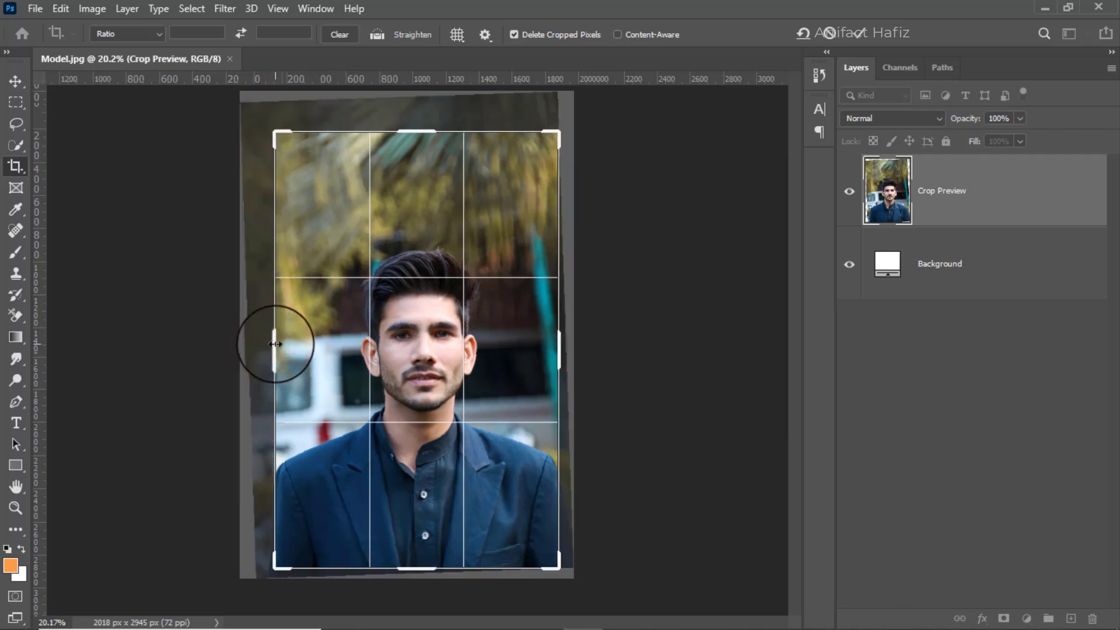
{"action": "left_click_drag", "start_coordinate": [257, 124], "coordinate": [275, 143]}
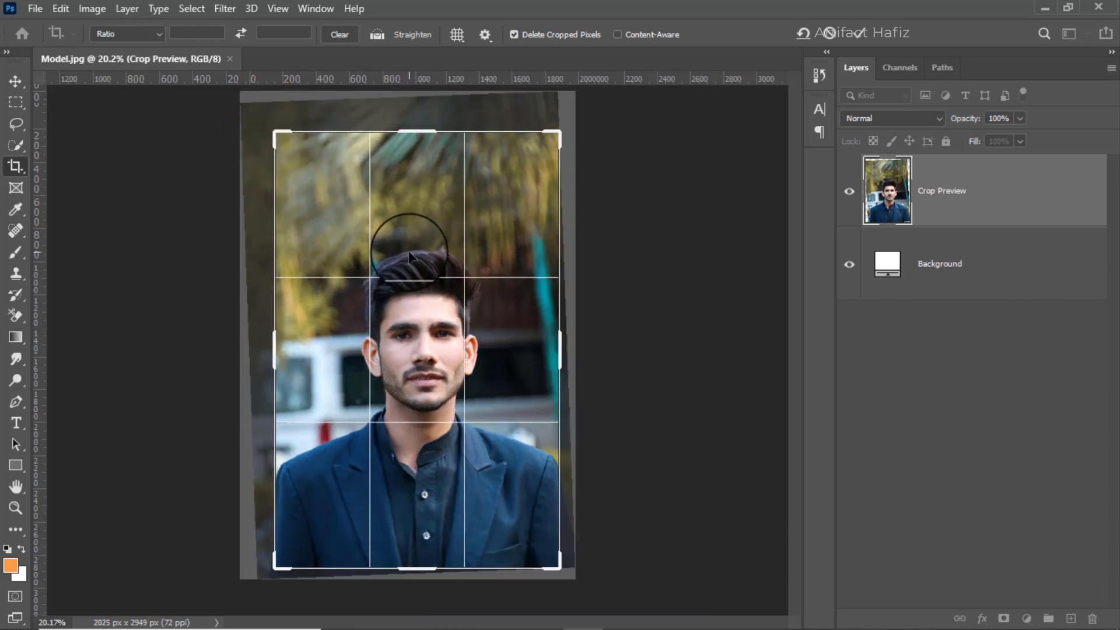
{"action": "left_click", "coordinate": [857, 35]}
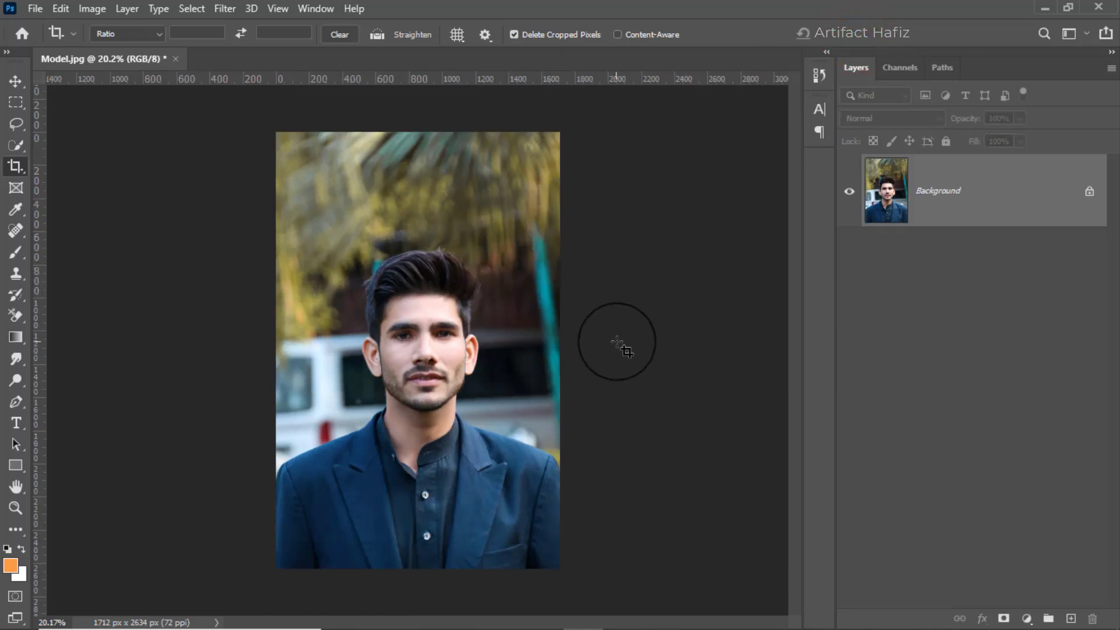
Step: Duplicate the Background layer and convert the copy for smart filters
{"action": "left_click_drag", "start_coordinate": [945, 174], "coordinate": [1071, 617]}
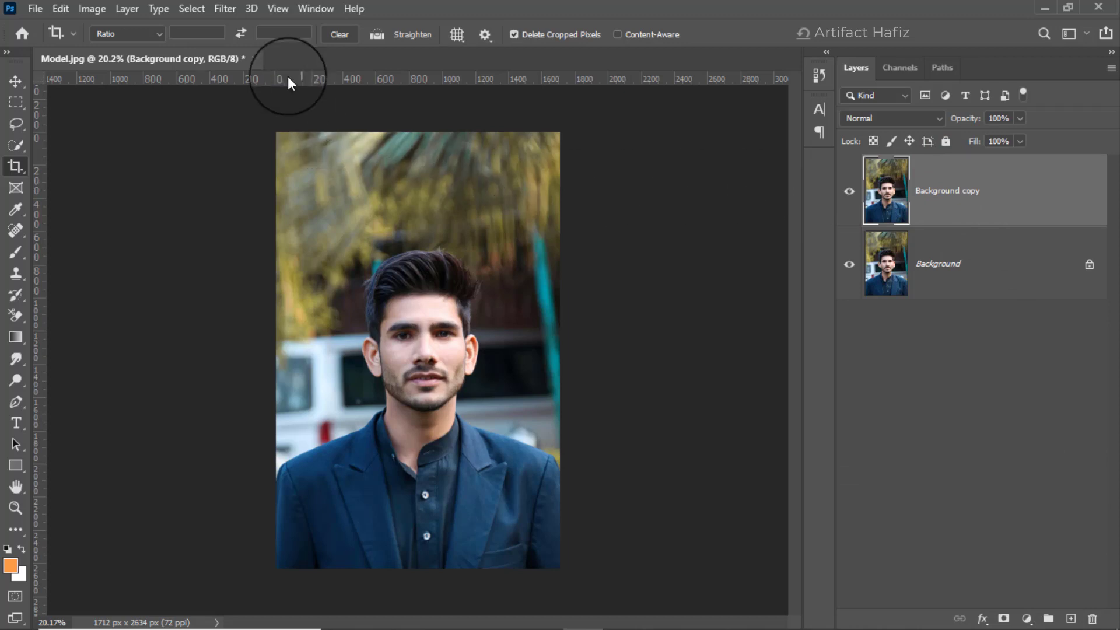
{"action": "left_click", "coordinate": [226, 9]}
{"action": "left_click", "coordinate": [251, 50]}
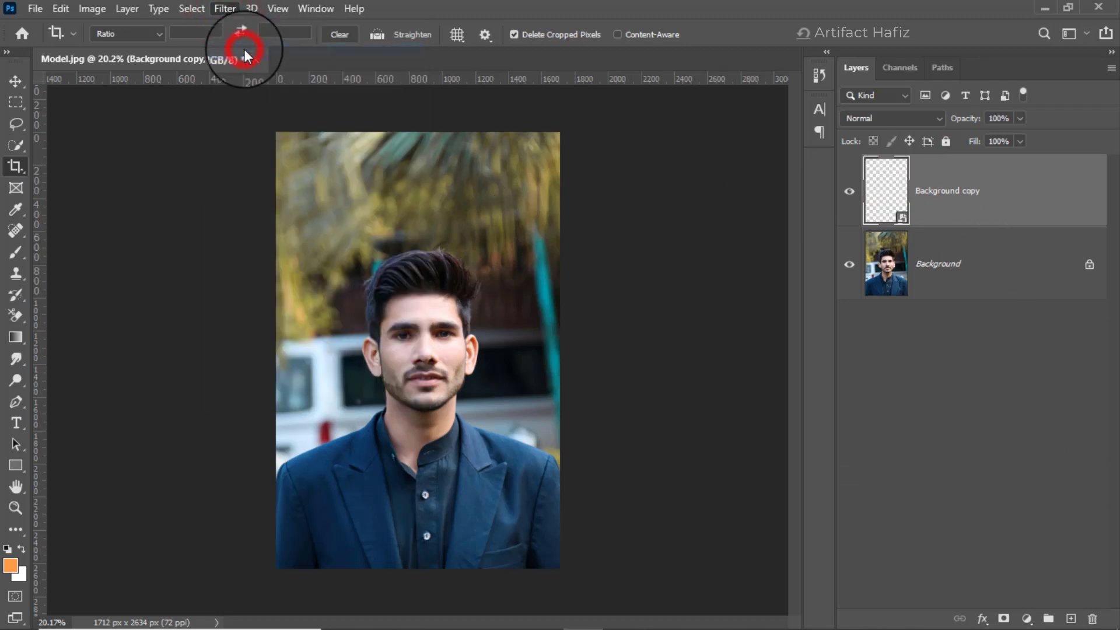
Step: Open the Camera Raw Filter on the background copy and set Temperature to +3 and Tint to -3
{"action": "left_click", "coordinate": [225, 8]}
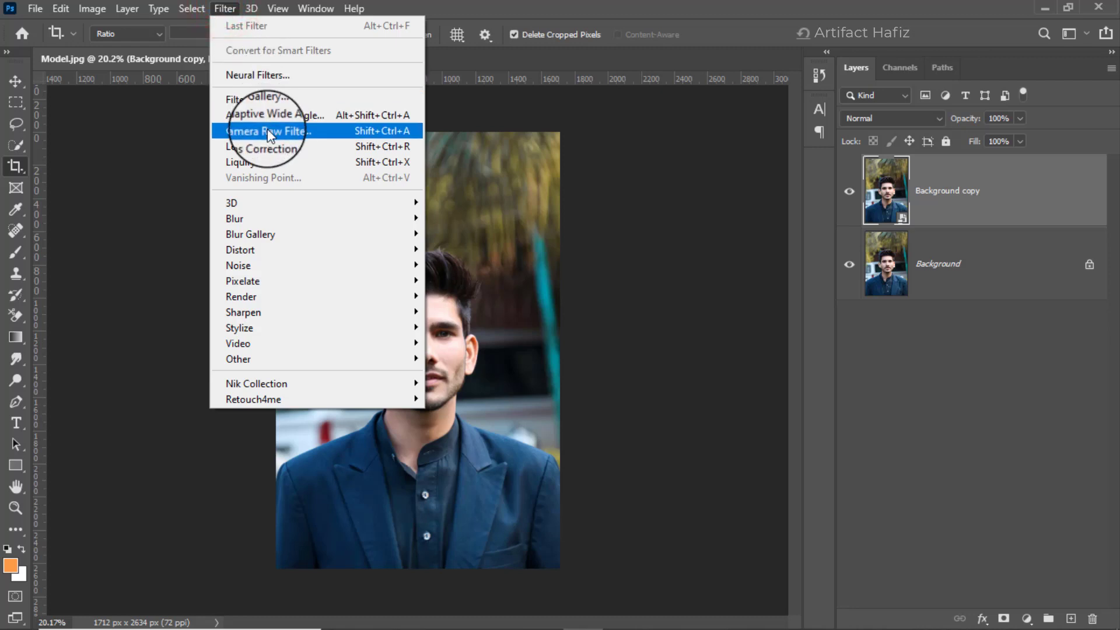
{"action": "left_click", "coordinate": [268, 134]}
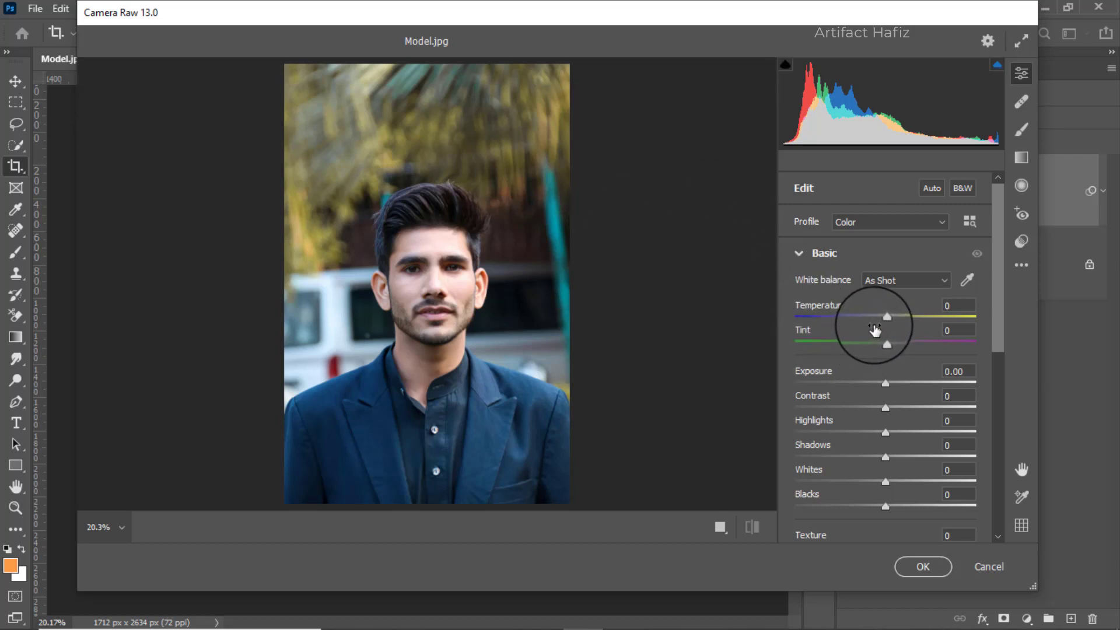
{"action": "left_click_drag", "start_coordinate": [884, 318], "coordinate": [888, 318]}
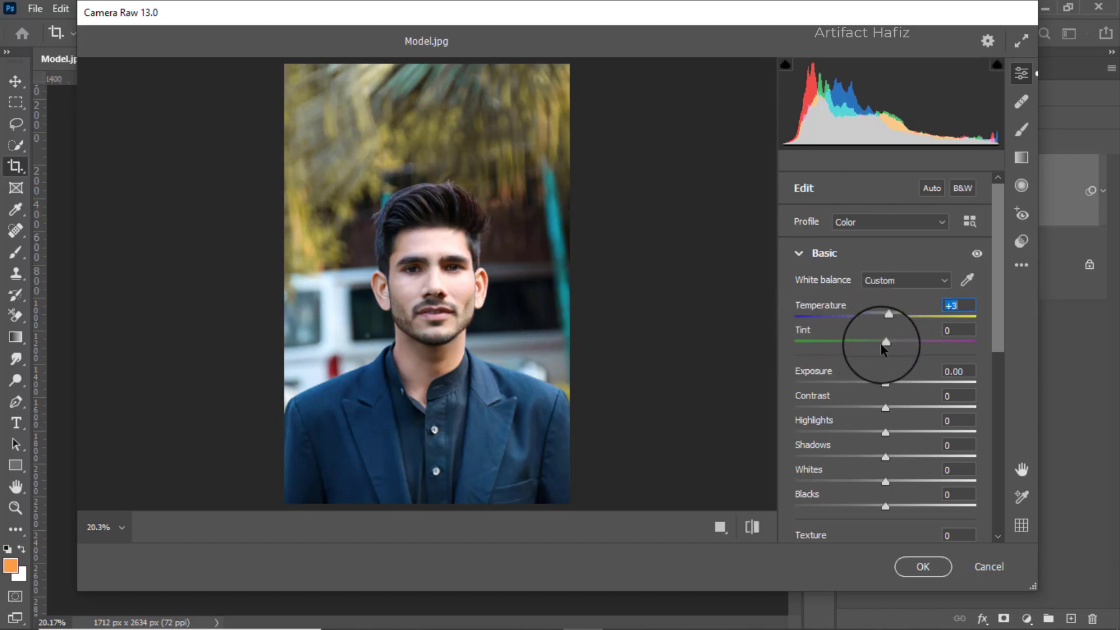
{"action": "left_click", "coordinate": [884, 344]}
{"action": "left_click_drag", "start_coordinate": [883, 344], "coordinate": [881, 346]}
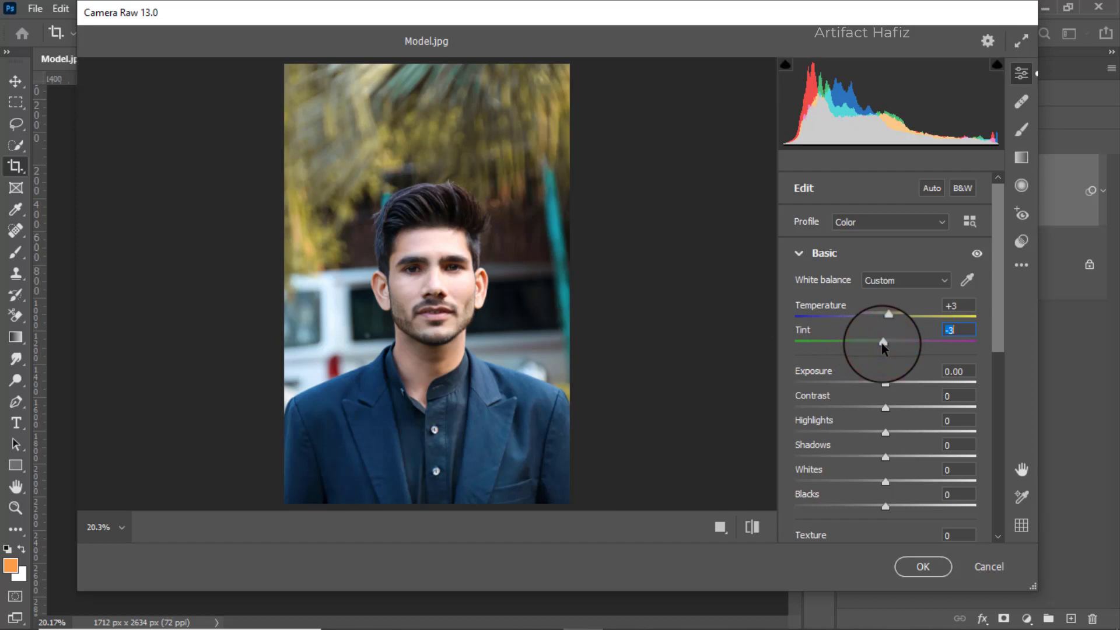
Step: Set Exposure to -0.20, Contrast to -4, Highlights to -40, Shadows to +18, Whites to +24 and Blacks to +5
{"action": "scroll", "coordinate": [869, 375], "scroll_direction": "down", "scroll_amount": 1}
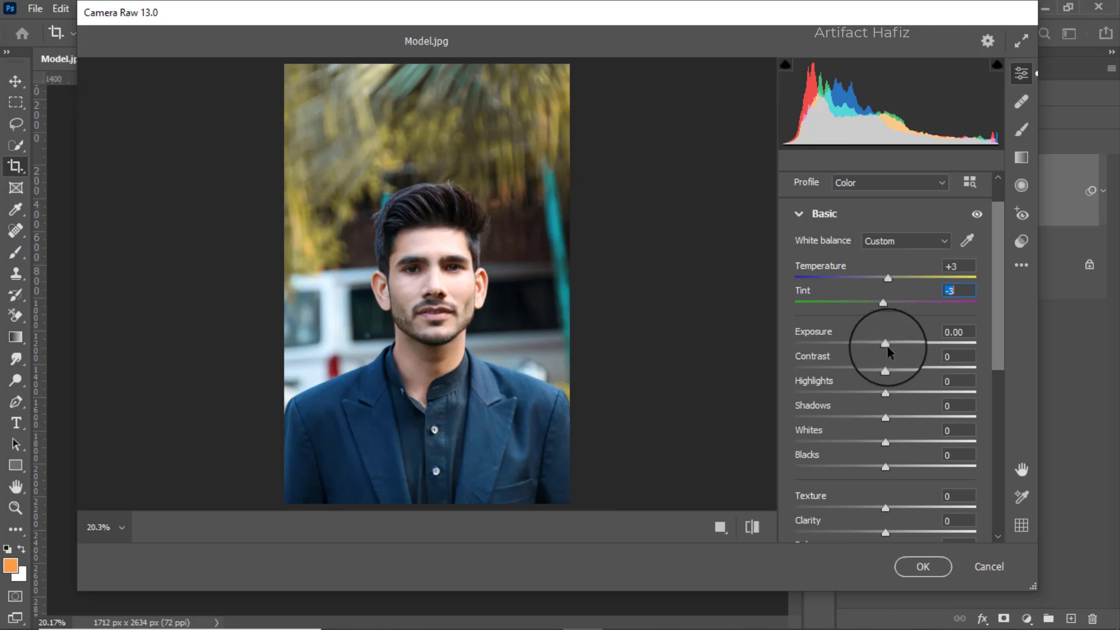
{"action": "left_click_drag", "start_coordinate": [886, 346], "coordinate": [883, 348]}
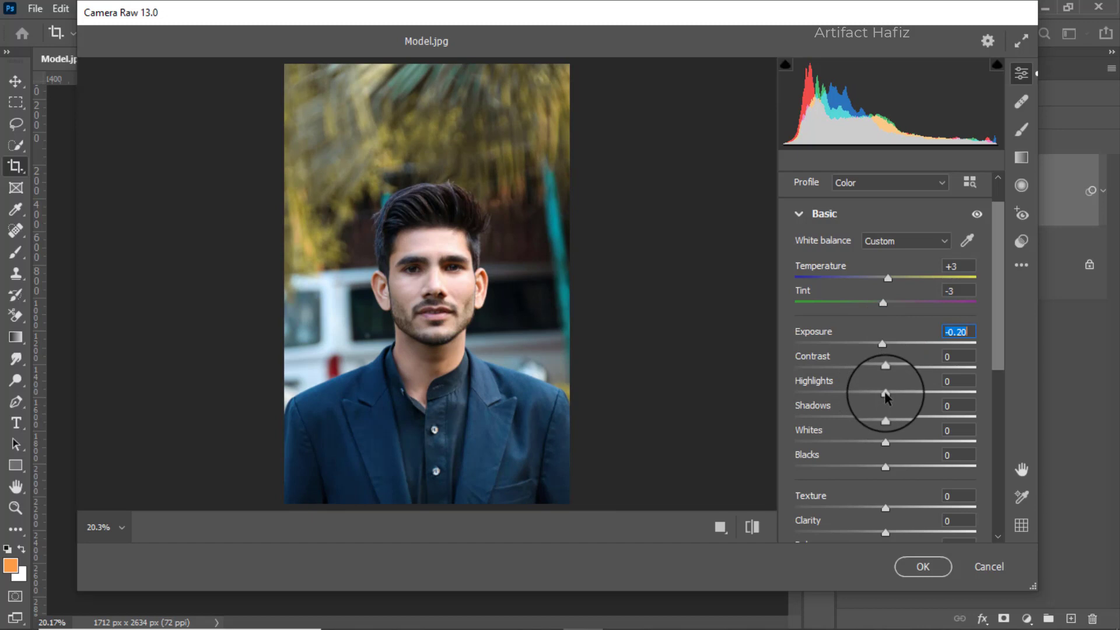
{"action": "left_click_drag", "start_coordinate": [886, 397], "coordinate": [858, 402]}
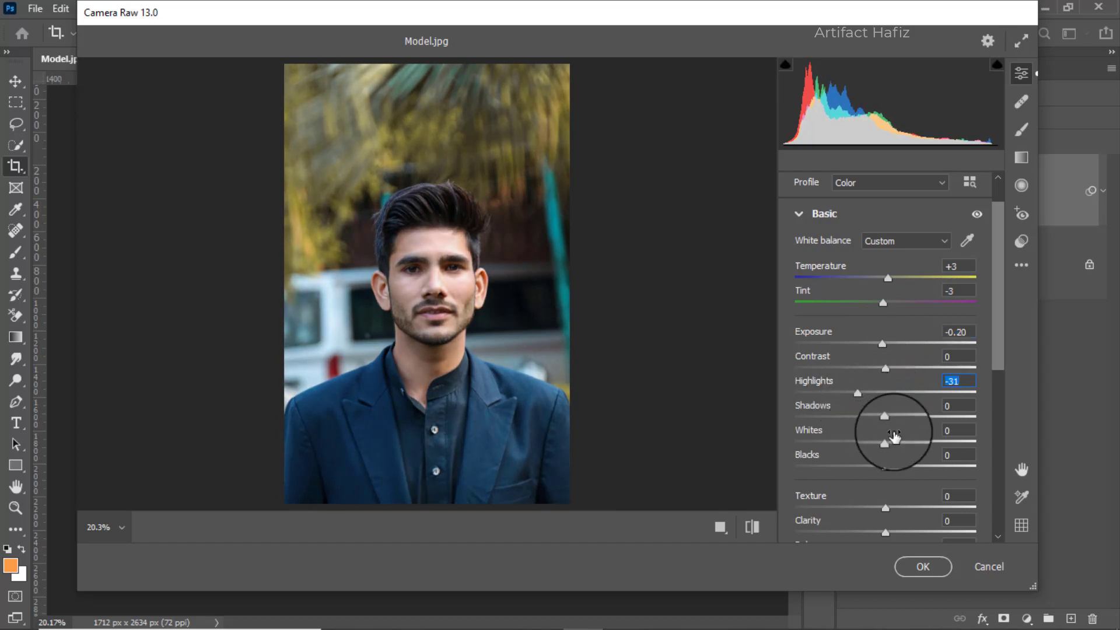
{"action": "mouse_move", "coordinate": [885, 444]}
{"action": "left_mouse_down"}
{"action": "mouse_move", "coordinate": [929, 442]}
{"action": "mouse_move", "coordinate": [890, 443]}
{"action": "mouse_move", "coordinate": [907, 446]}
{"action": "left_mouse_up"}
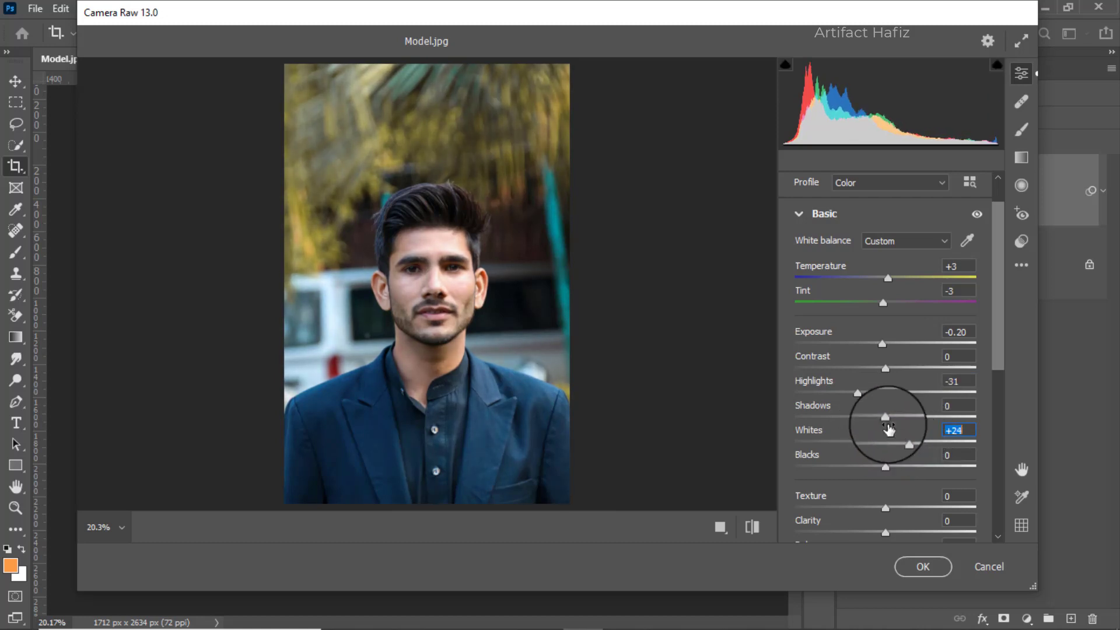
{"action": "left_click_drag", "start_coordinate": [885, 419], "coordinate": [901, 419]}
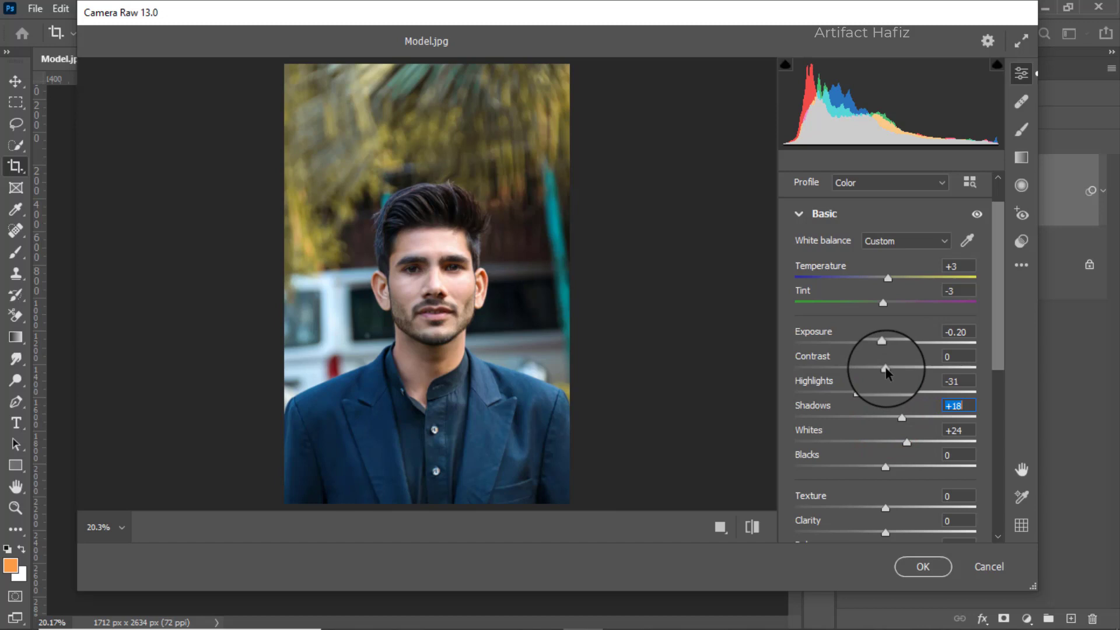
{"action": "mouse_move", "coordinate": [886, 369]}
{"action": "left_mouse_down"}
{"action": "mouse_move", "coordinate": [864, 368]}
{"action": "mouse_move", "coordinate": [883, 369]}
{"action": "left_mouse_up"}
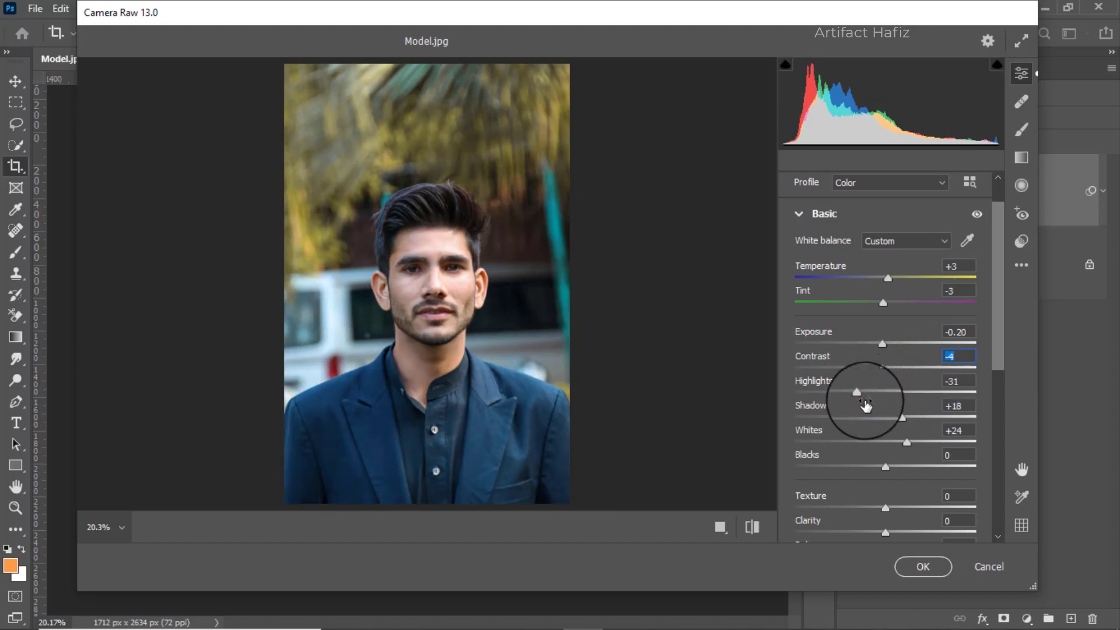
{"action": "mouse_move", "coordinate": [856, 392]}
{"action": "left_mouse_down"}
{"action": "mouse_move", "coordinate": [836, 396]}
{"action": "mouse_move", "coordinate": [850, 392]}
{"action": "left_mouse_up"}
{"action": "scroll", "coordinate": [853, 418], "scroll_direction": "down", "scroll_amount": 2}
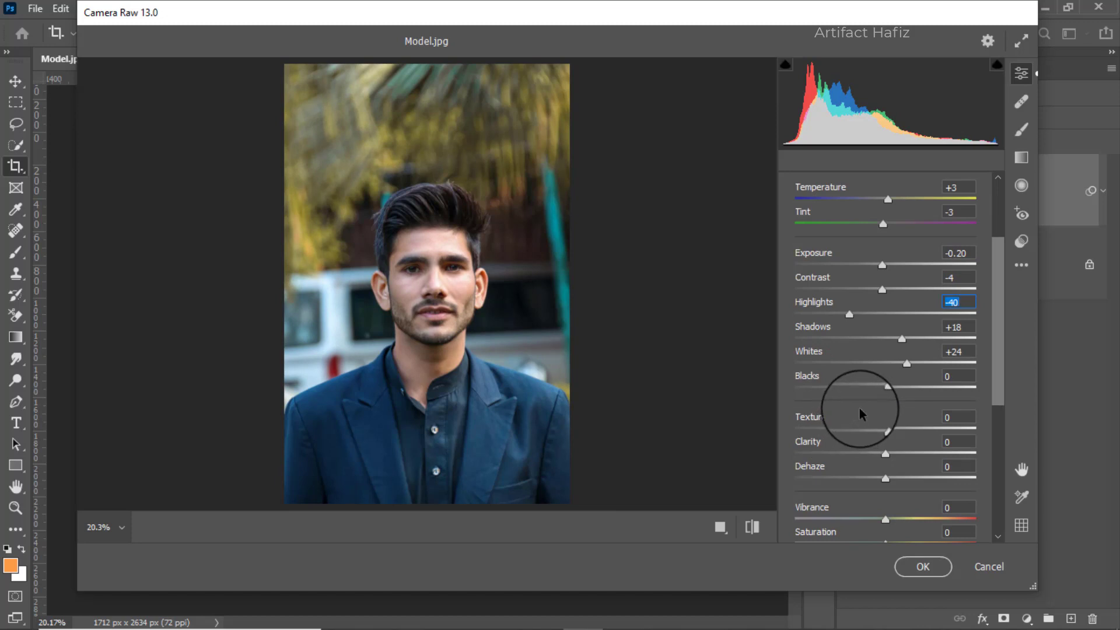
{"action": "left_click_drag", "start_coordinate": [887, 387], "coordinate": [891, 390]}
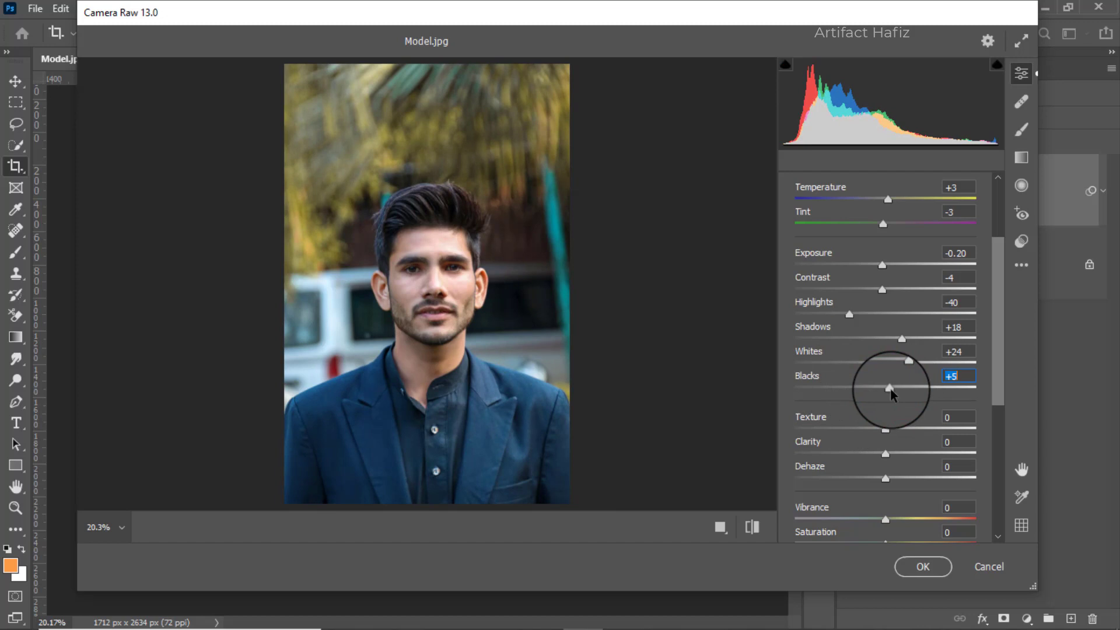
Step: Set Texture to -2, Clarity to +2, Dehaze to +8, Vibrance to +5 and Saturation to -2
{"action": "scroll", "coordinate": [840, 405], "scroll_direction": "down", "scroll_amount": 4}
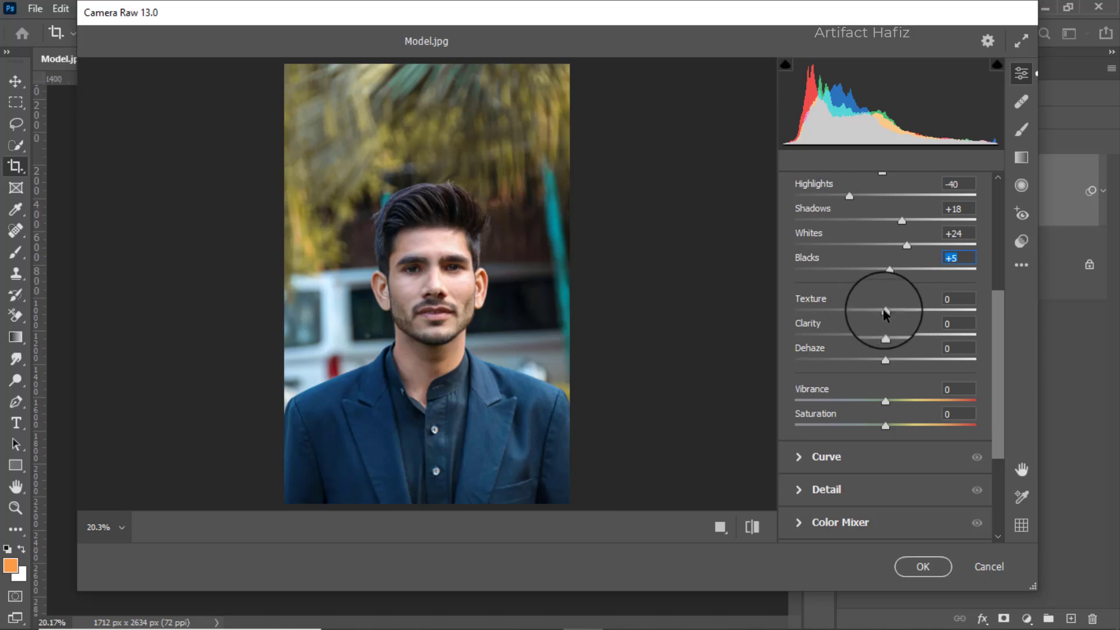
{"action": "left_click_drag", "start_coordinate": [884, 312], "coordinate": [880, 310]}
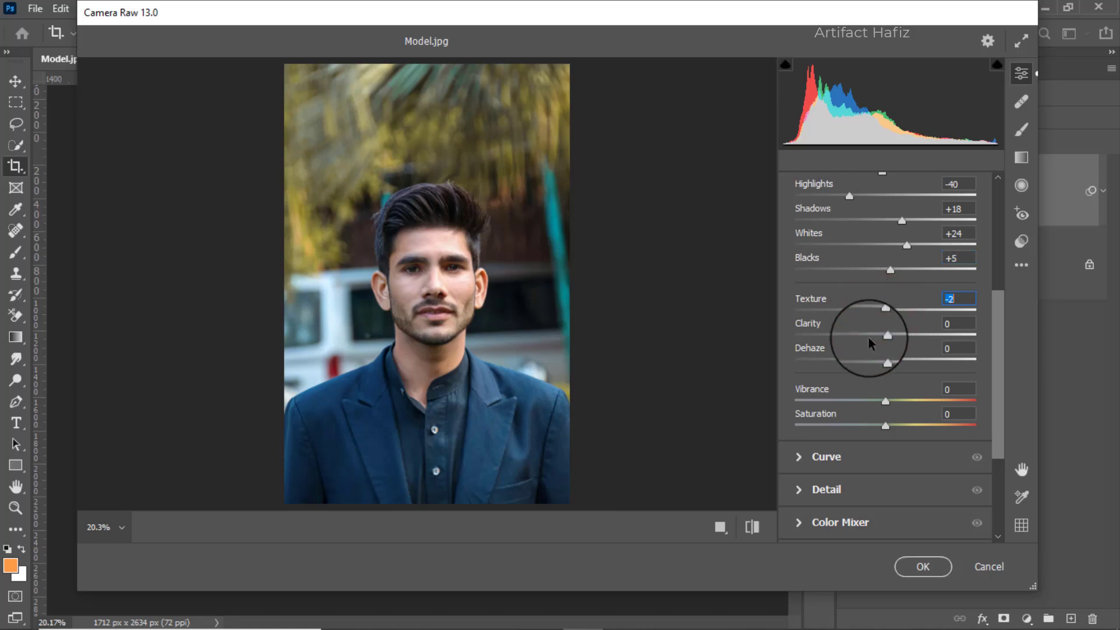
{"action": "left_click_drag", "start_coordinate": [887, 337], "coordinate": [886, 337]}
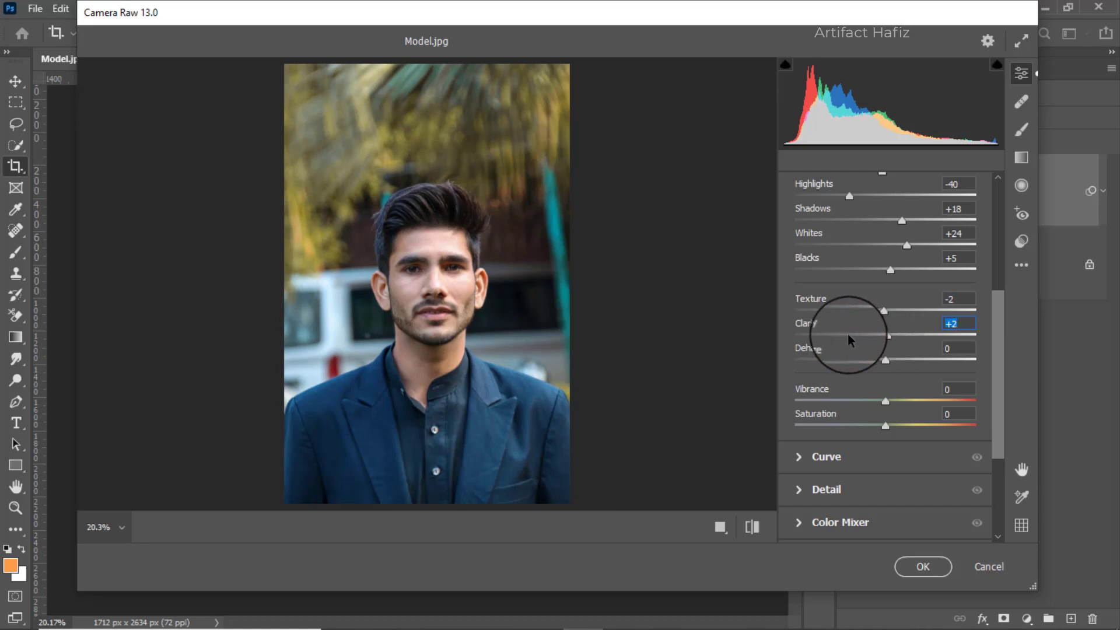
{"action": "scroll", "coordinate": [855, 335], "scroll_direction": "down", "scroll_amount": 2}
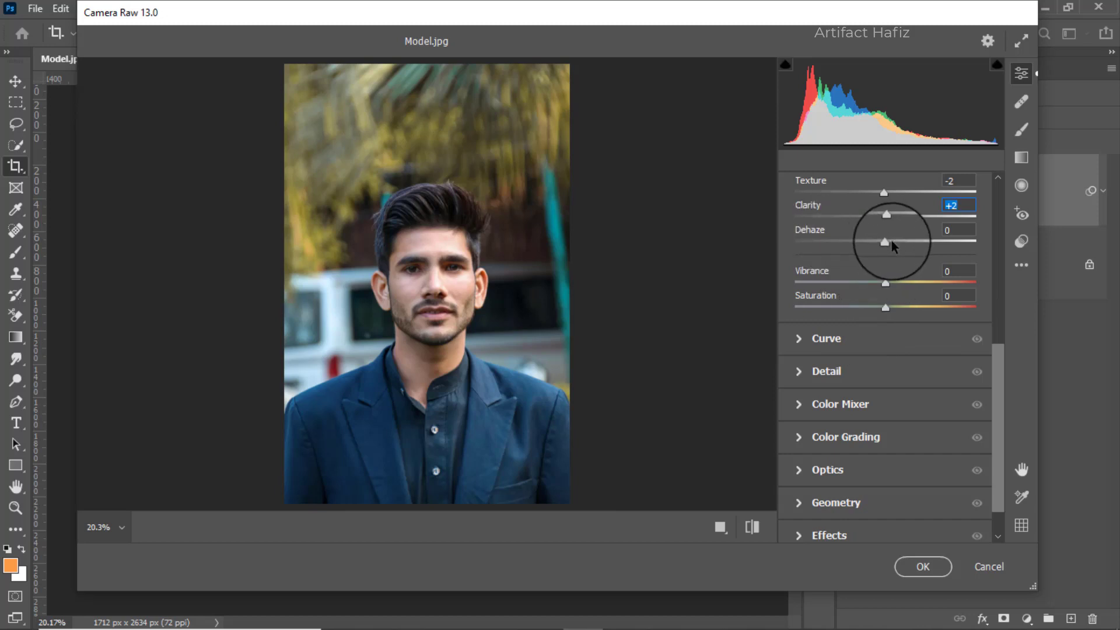
{"action": "mouse_move", "coordinate": [885, 245]}
{"action": "left_mouse_down"}
{"action": "mouse_move", "coordinate": [906, 250]}
{"action": "mouse_move", "coordinate": [892, 253]}
{"action": "left_mouse_up"}
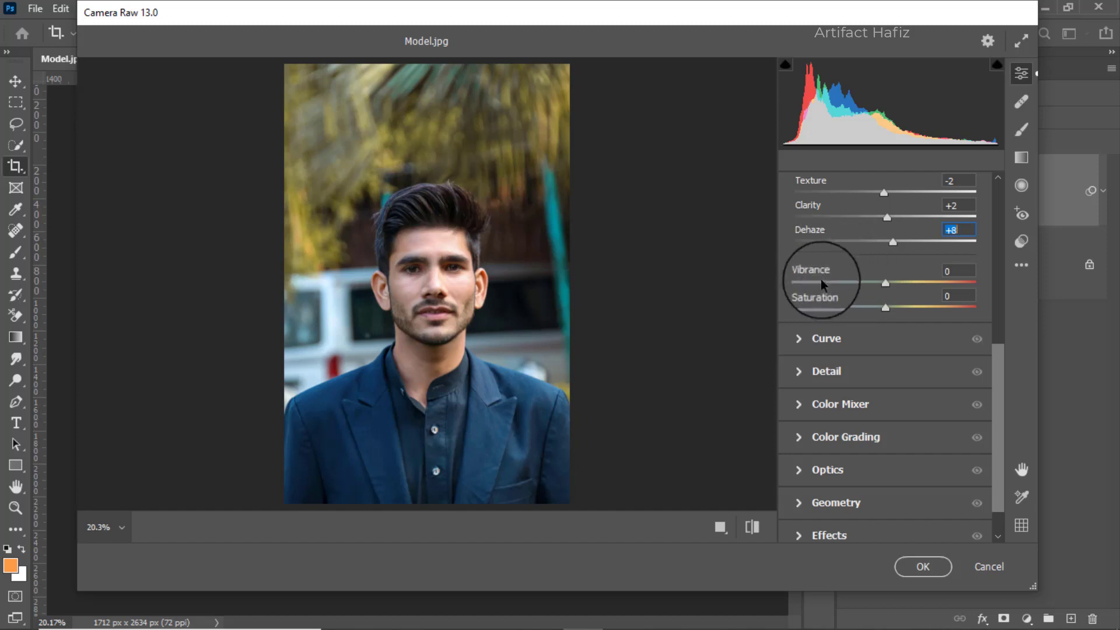
{"action": "left_click_drag", "start_coordinate": [886, 282], "coordinate": [891, 288]}
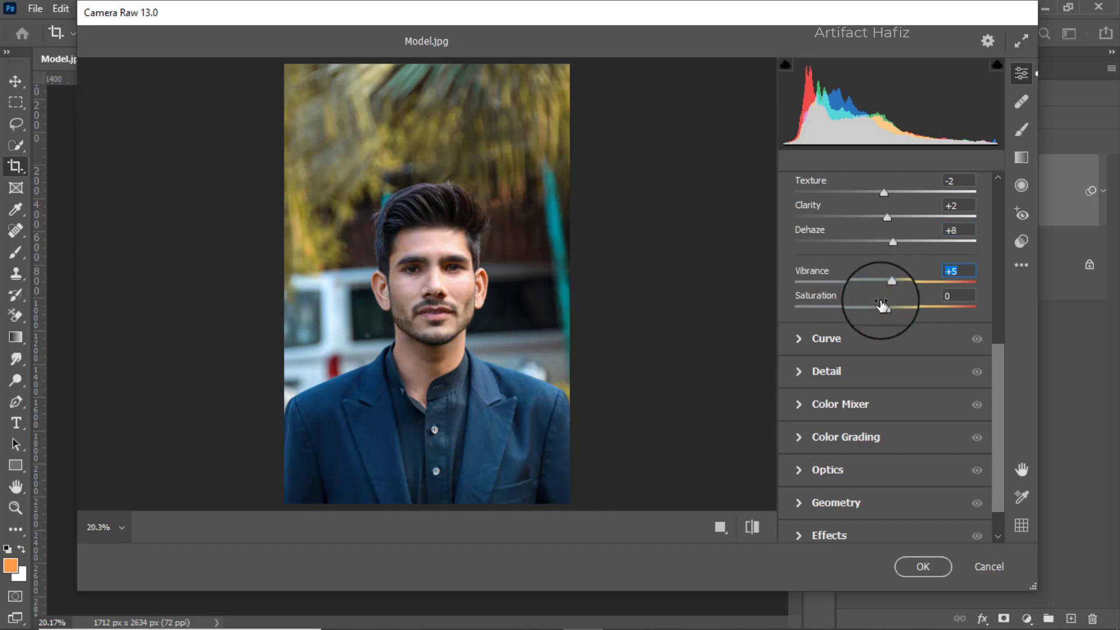
{"action": "left_click_drag", "start_coordinate": [884, 306], "coordinate": [886, 311]}
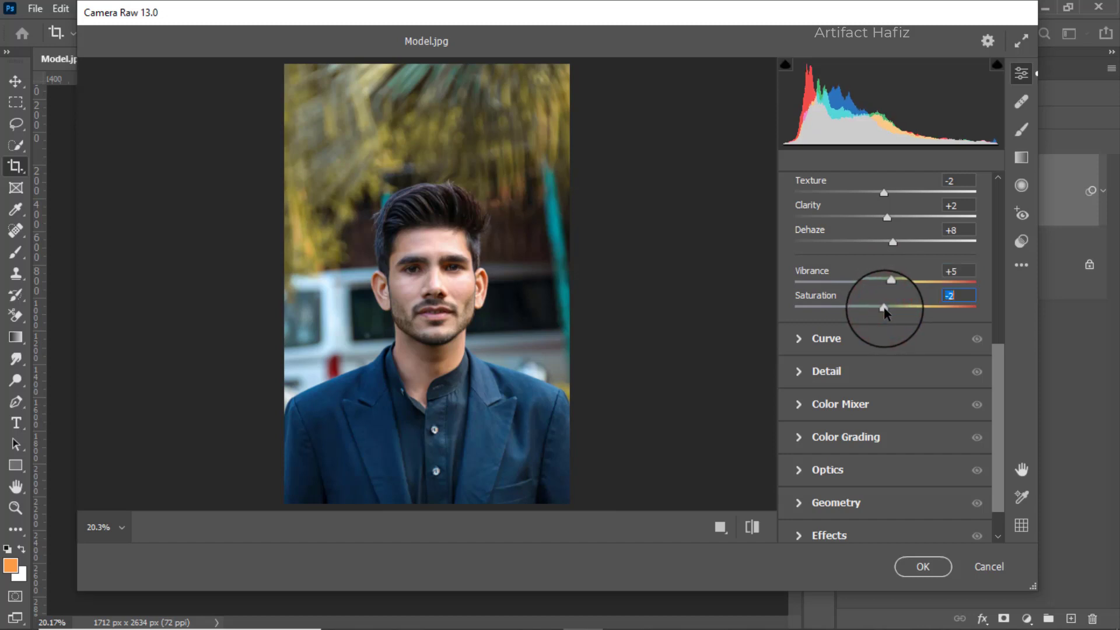
Step: Shape the main point curve: shadow point about input 64, output 52; highlight point input 185, output 196; black point output 11
{"action": "scroll", "coordinate": [871, 333], "scroll_direction": "down", "scroll_amount": 1}
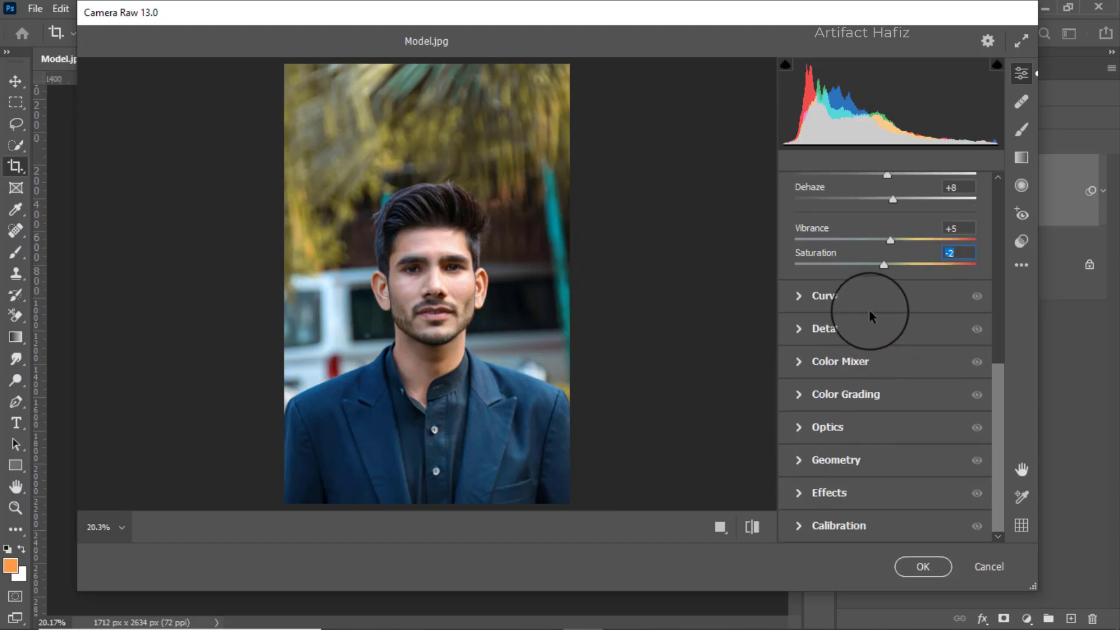
{"action": "left_click", "coordinate": [820, 296]}
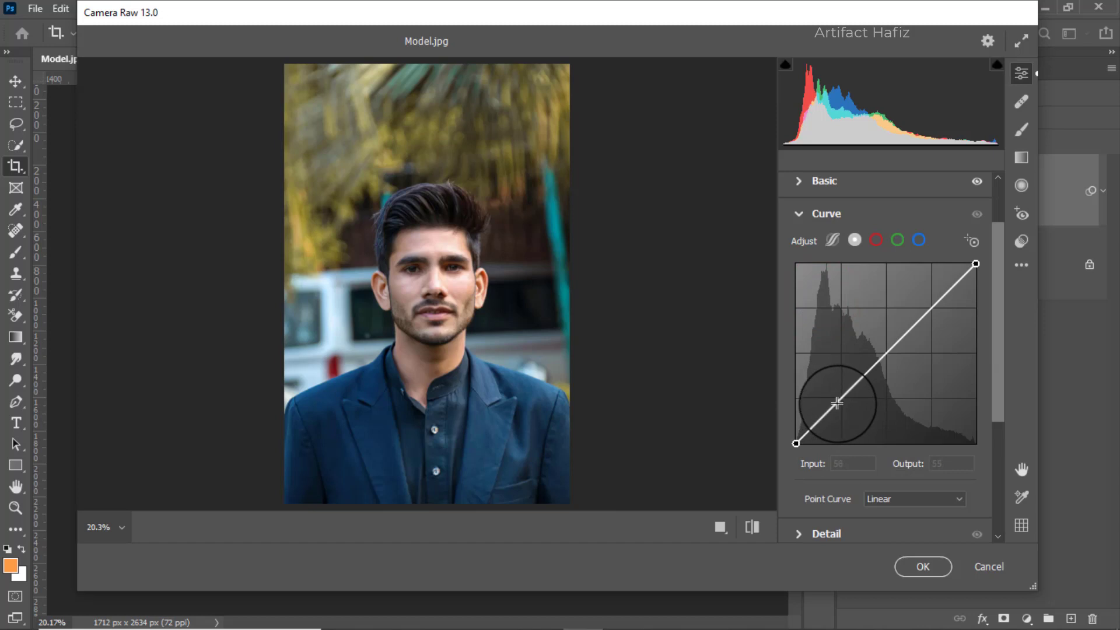
{"action": "left_click_drag", "start_coordinate": [837, 401], "coordinate": [840, 406]}
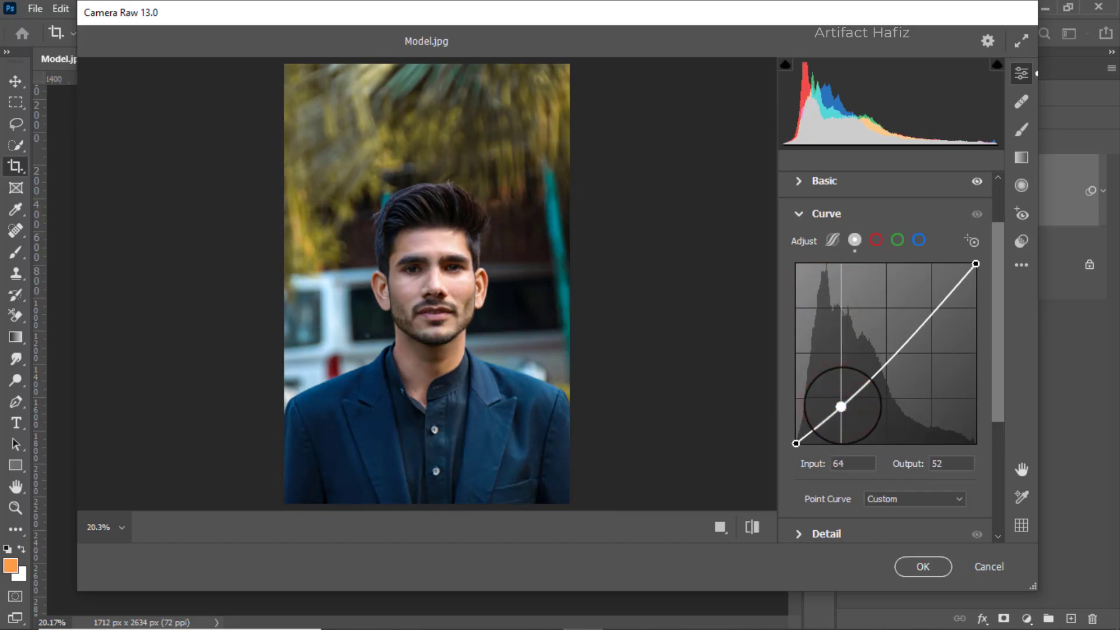
{"action": "left_click_drag", "start_coordinate": [931, 309], "coordinate": [926, 306]}
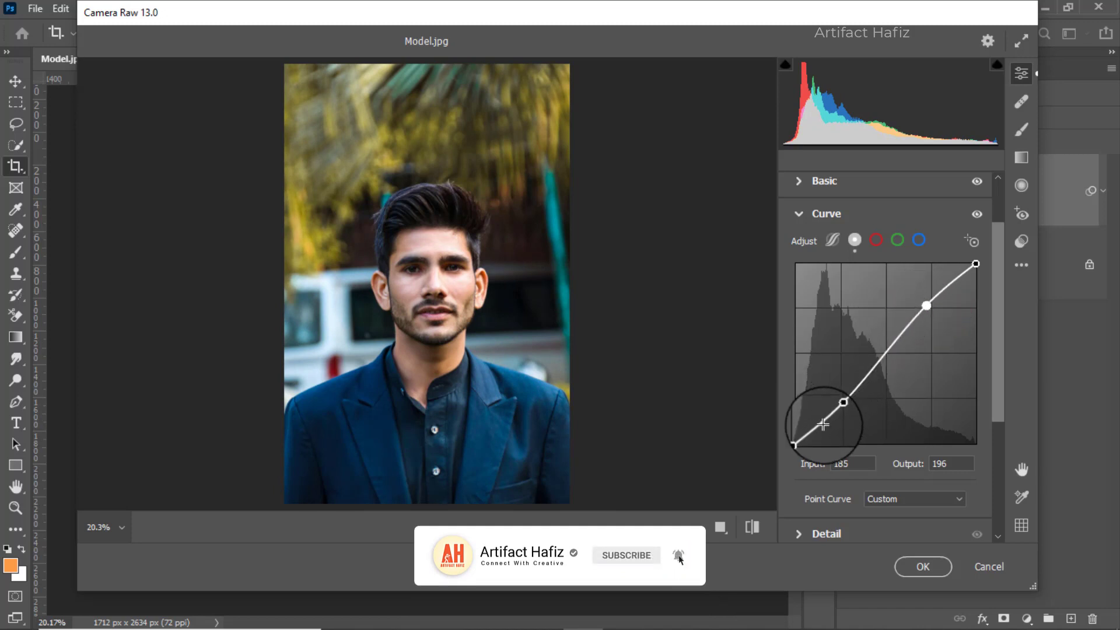
{"action": "left_click_drag", "start_coordinate": [795, 443], "coordinate": [798, 438]}
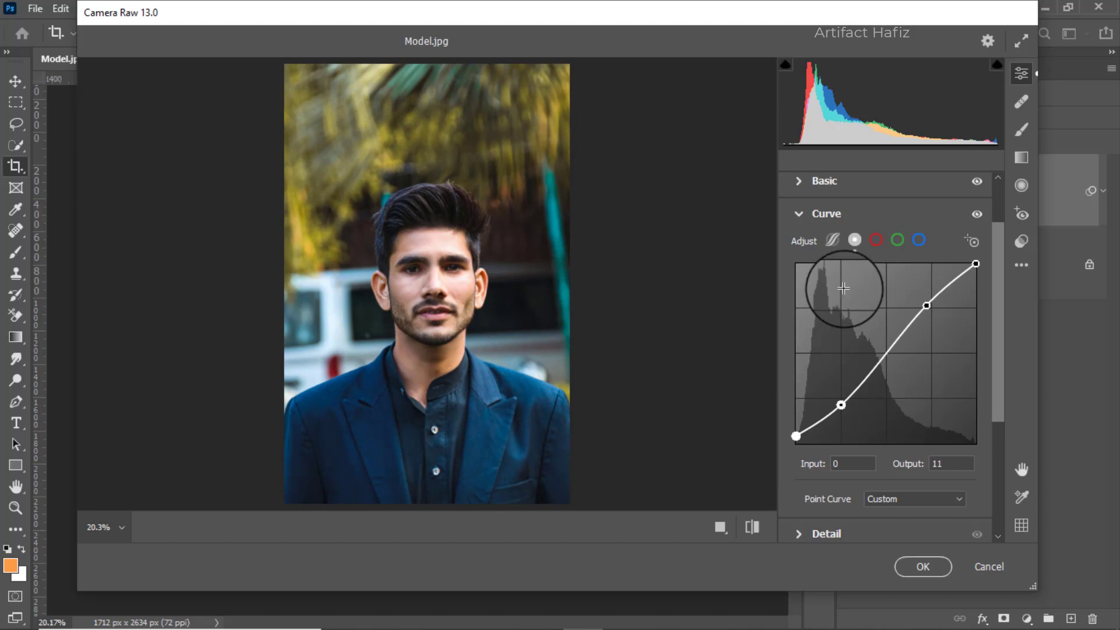
Step: Shape the red channel curve with a shadow point at input 69, output 58 and a highlight point at input 188, output 197
{"action": "left_click", "coordinate": [876, 240]}
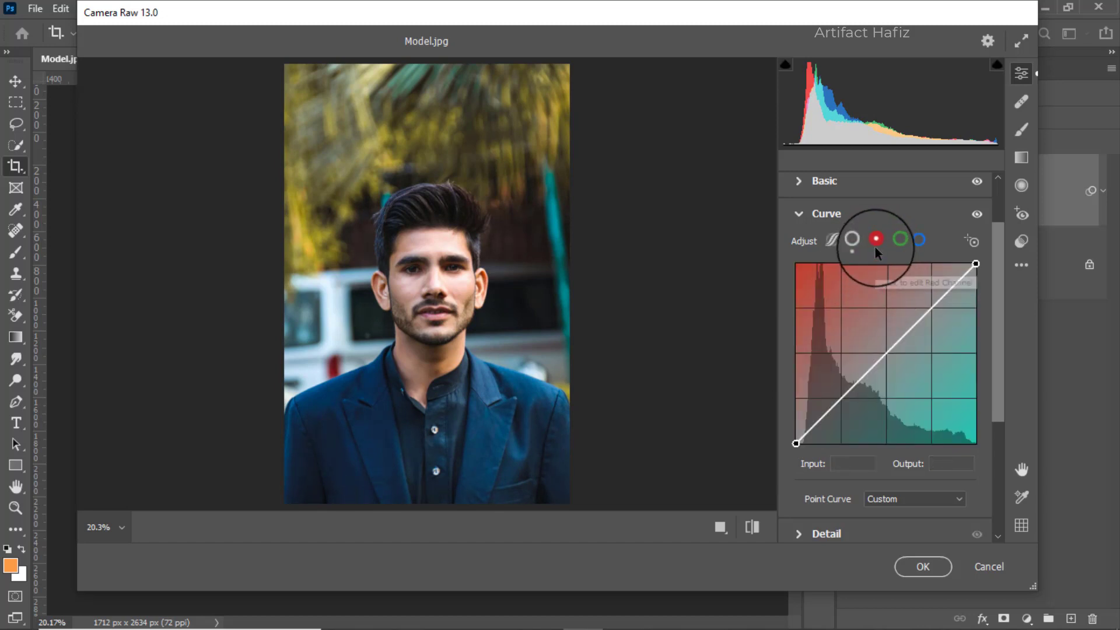
{"action": "left_click", "coordinate": [844, 402]}
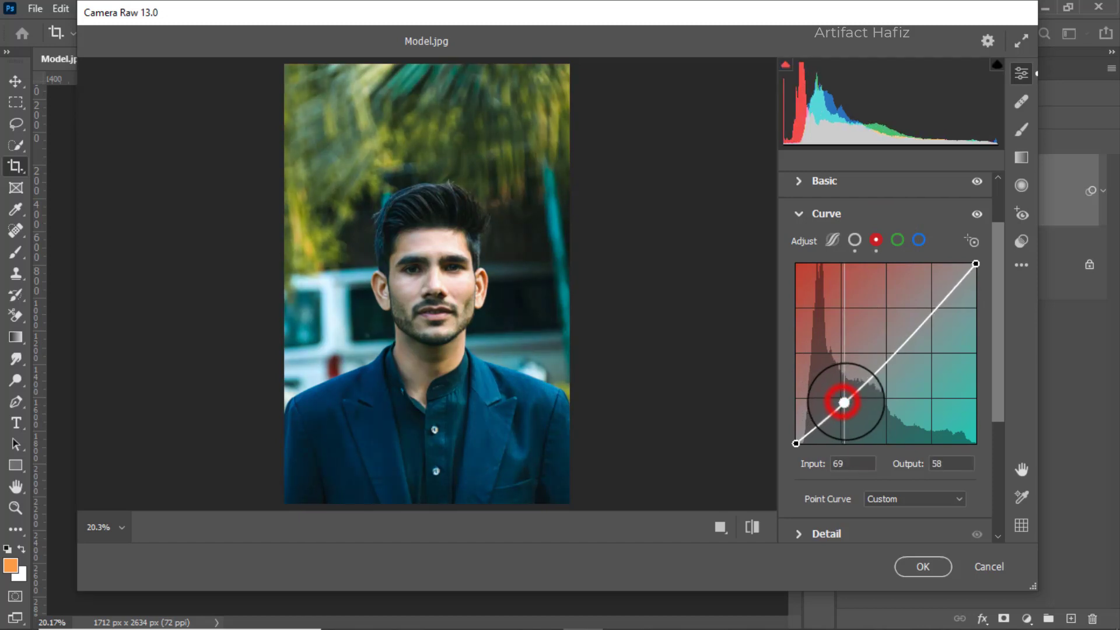
{"action": "left_click", "coordinate": [928, 304]}
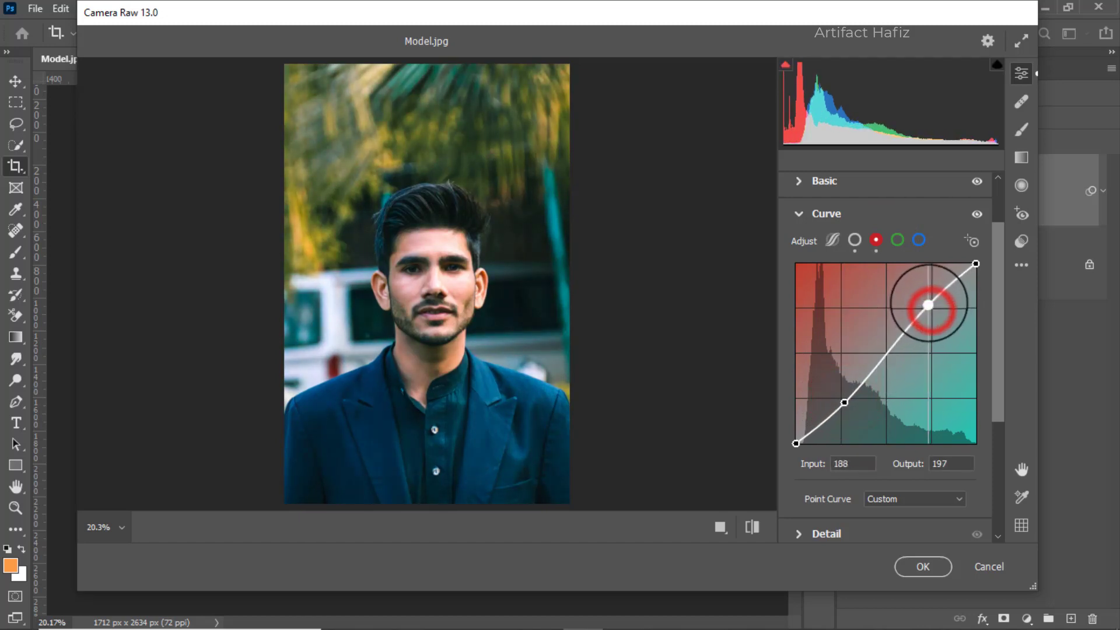
Step: Shape the green channel curve with a lowered shadow point and a raised highlight point at input 188, output 197
{"action": "left_click", "coordinate": [896, 240]}
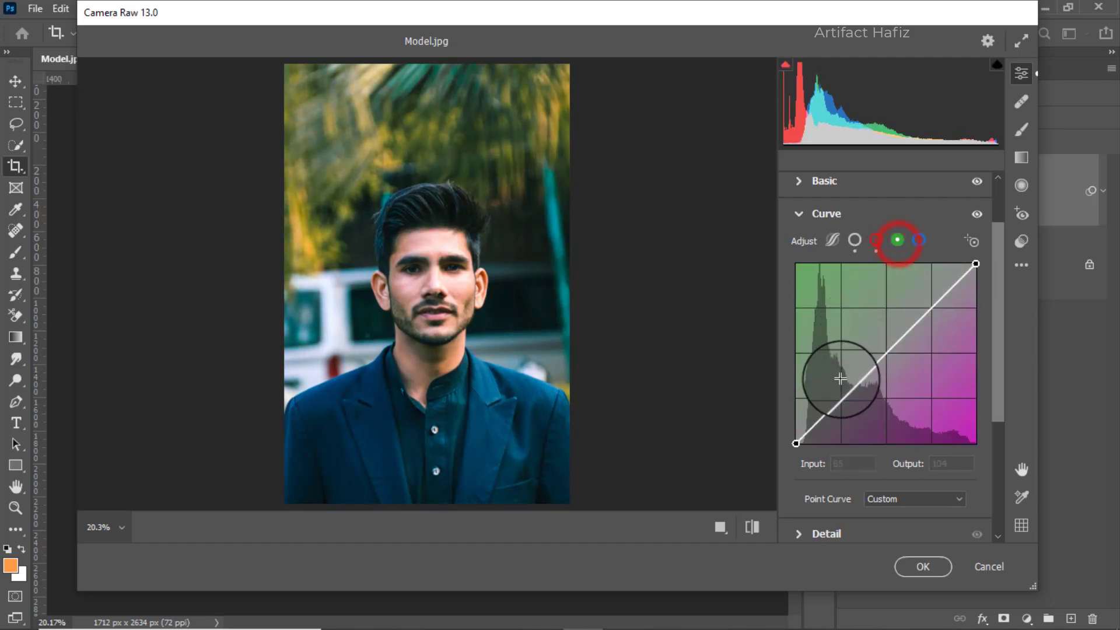
{"action": "left_click", "coordinate": [844, 401]}
{"action": "left_click", "coordinate": [928, 304]}
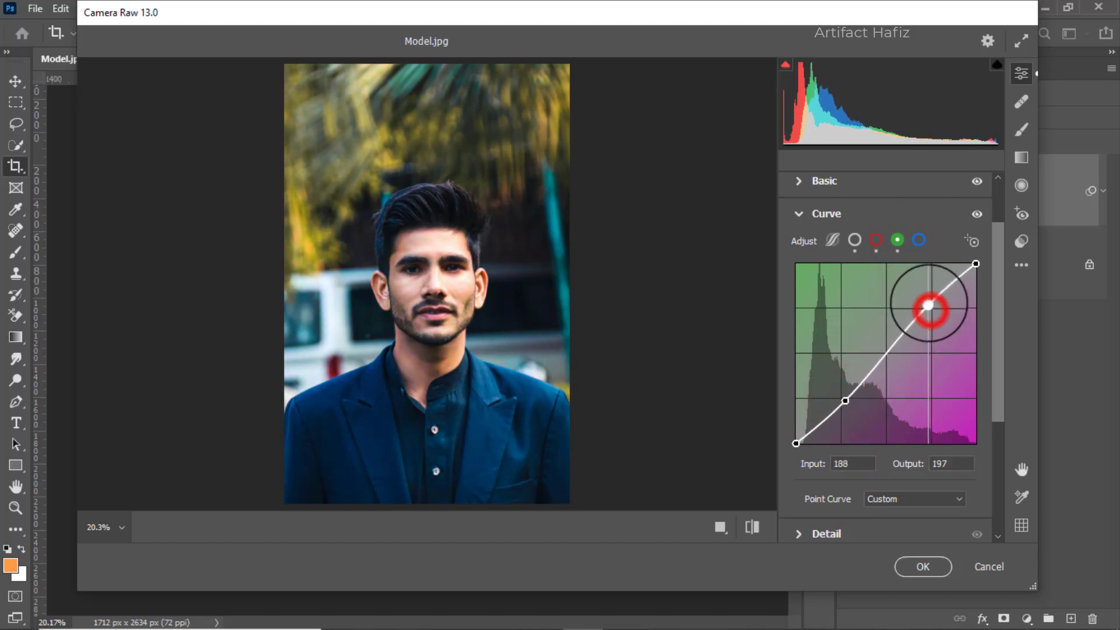
Step: Shape the blue channel curve with a lowered shadow point and a raised highlight point at input 184, output 194
{"action": "left_click", "coordinate": [918, 239]}
{"action": "left_click", "coordinate": [840, 401]}
{"action": "left_click_drag", "start_coordinate": [840, 400], "coordinate": [845, 402]}
{"action": "left_click_drag", "start_coordinate": [928, 312], "coordinate": [927, 307]}
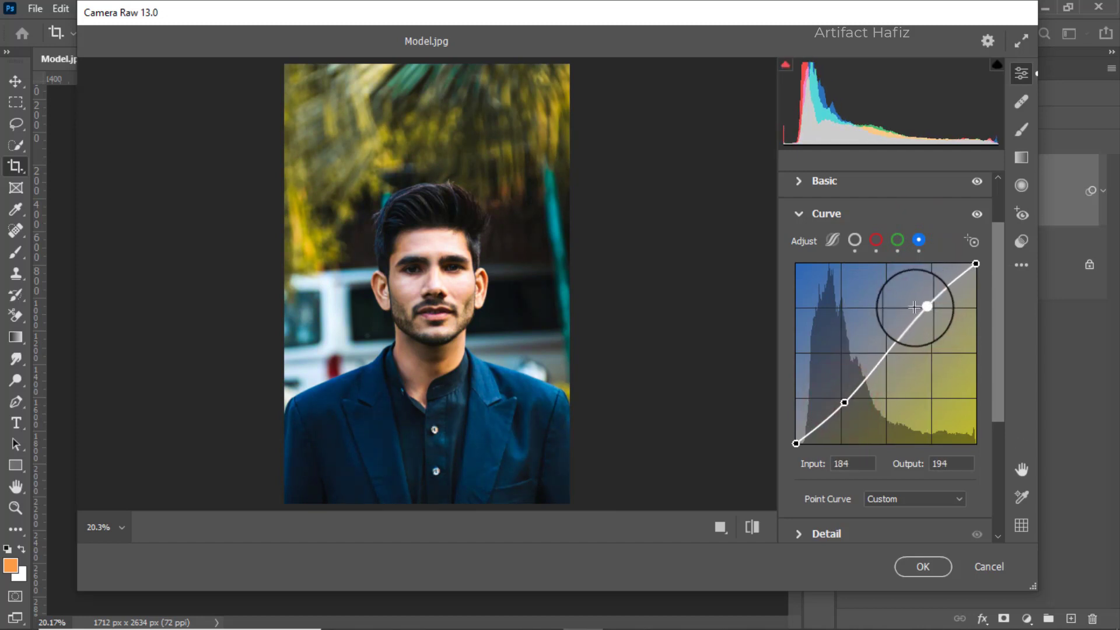
Step: Set the Detail adjustments to Sharpening 5, Noise Reduction 5 and Color Noise Reduction 20
{"action": "scroll", "coordinate": [889, 309], "scroll_direction": "down", "scroll_amount": 3}
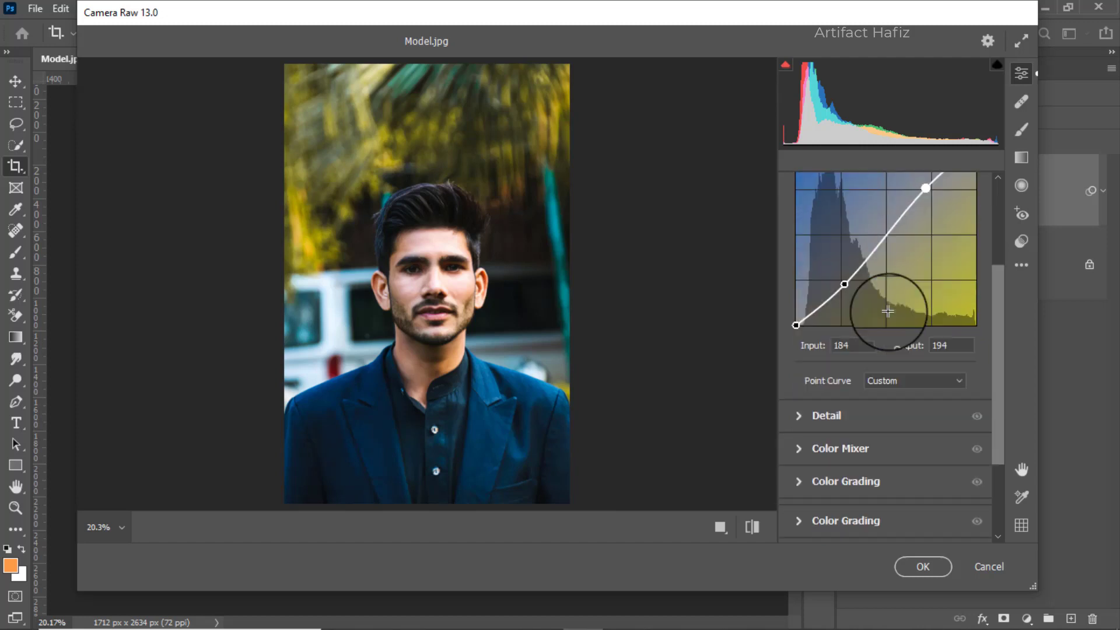
{"action": "scroll", "coordinate": [889, 307], "scroll_direction": "down", "scroll_amount": 1}
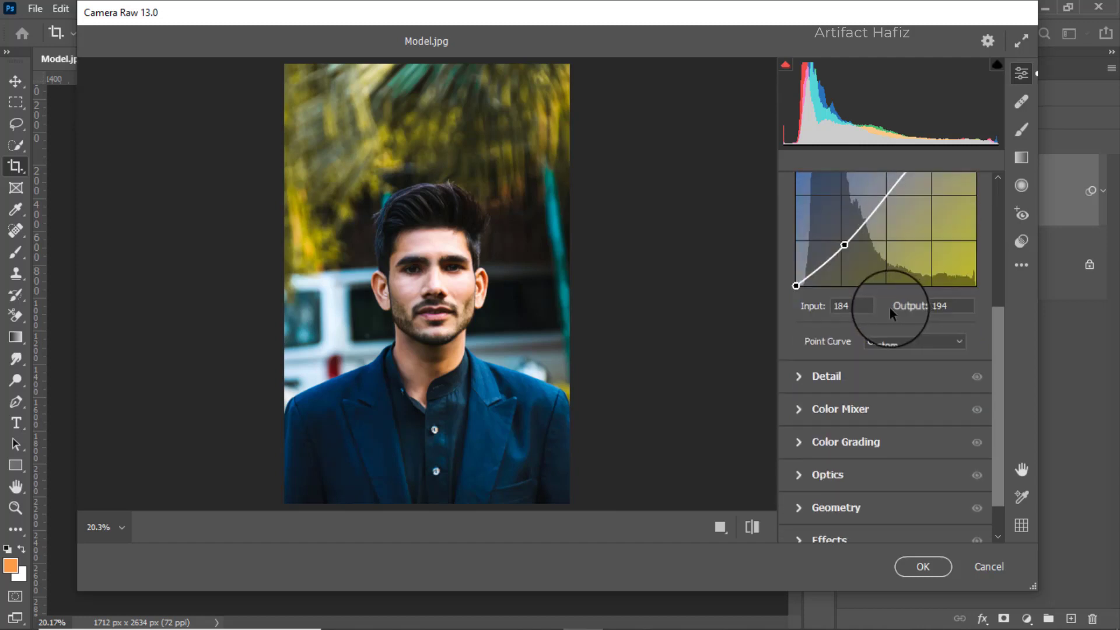
{"action": "left_click", "coordinate": [827, 378]}
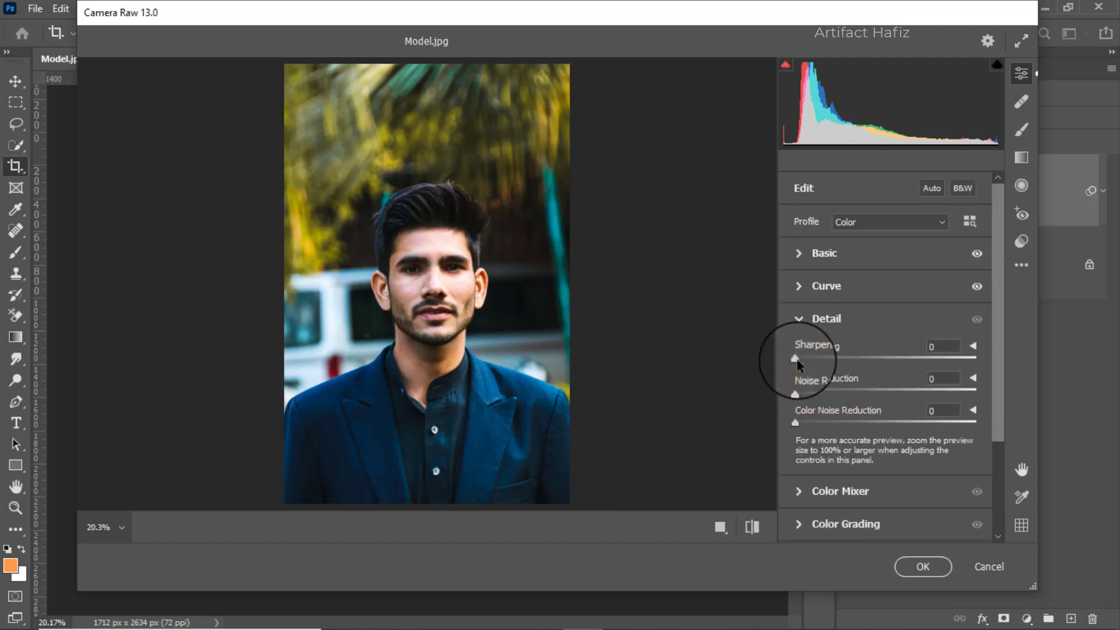
{"action": "left_click_drag", "start_coordinate": [795, 360], "coordinate": [803, 360]}
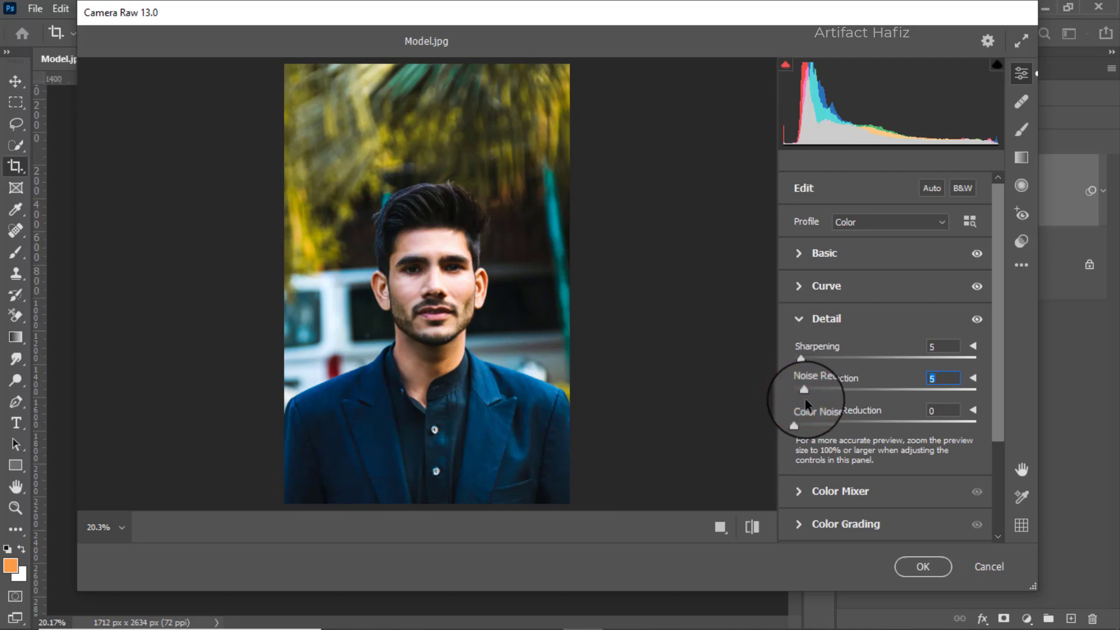
{"action": "left_click_drag", "start_coordinate": [793, 424], "coordinate": [835, 426]}
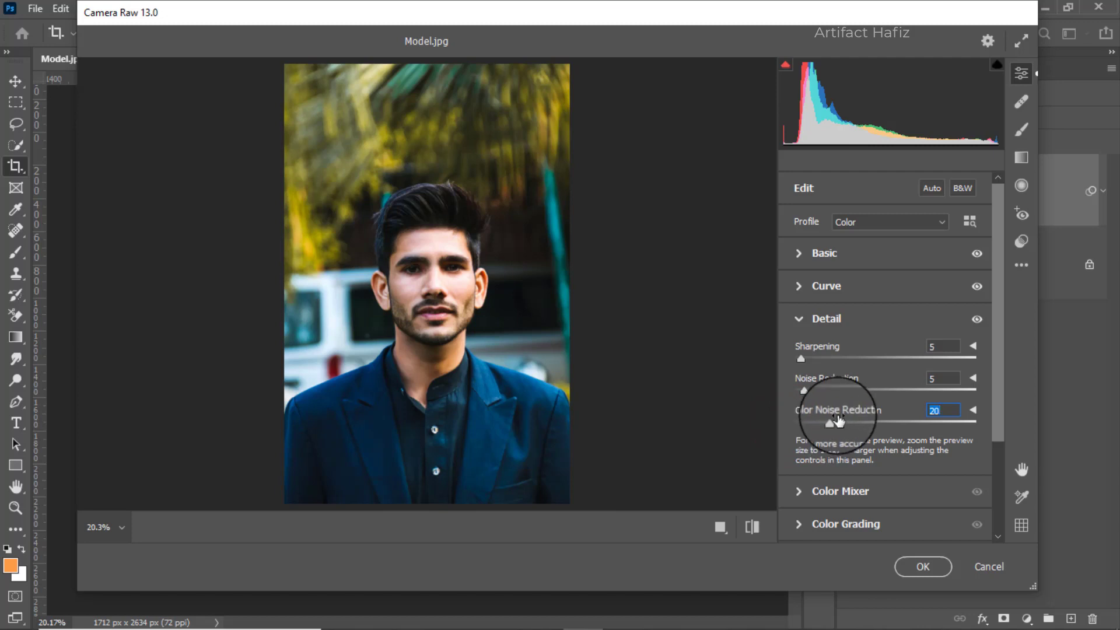
Step: Set the Color Mixer saturation to Reds +5, Oranges +6, Yellows -69, Greens -13, Aquas +9 and Blues -35
{"action": "scroll", "coordinate": [838, 388], "scroll_direction": "down", "scroll_amount": 3}
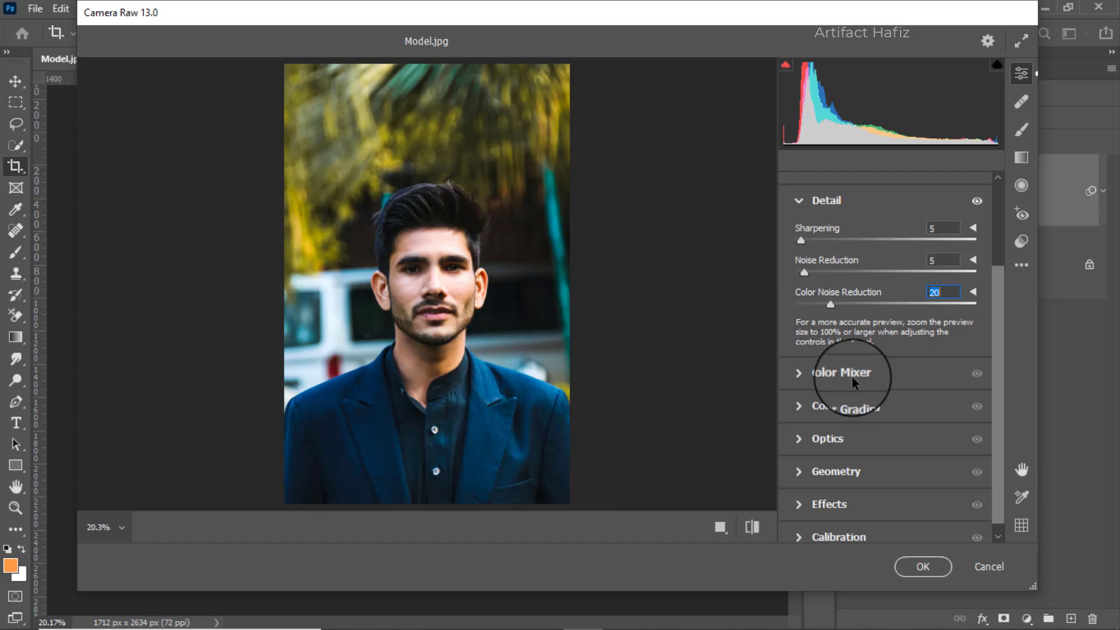
{"action": "left_click", "coordinate": [852, 377]}
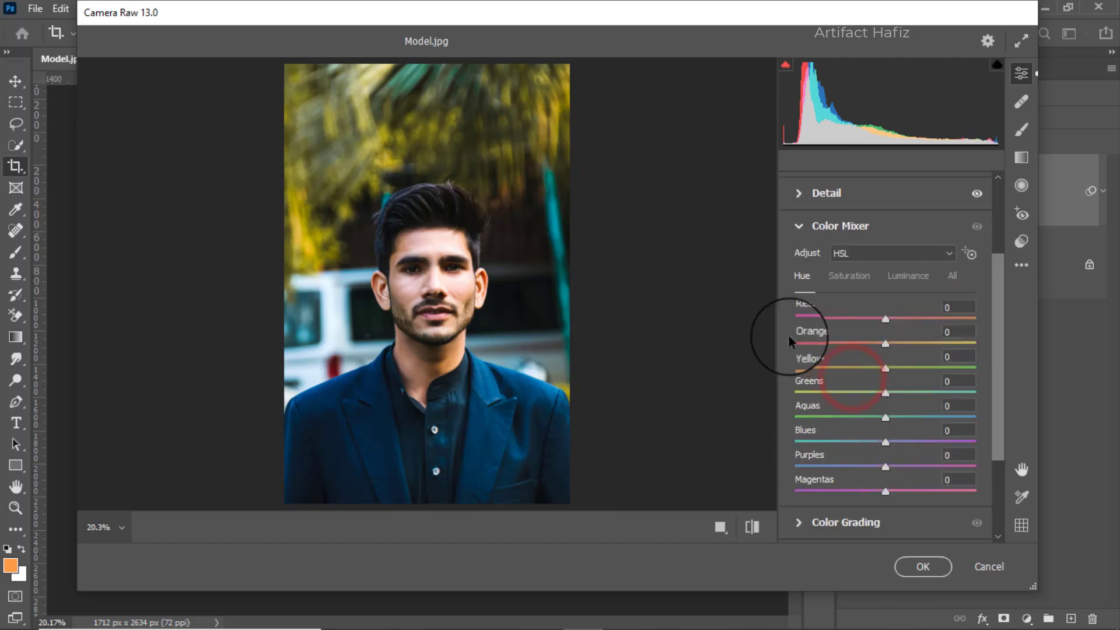
{"action": "left_click", "coordinate": [852, 278]}
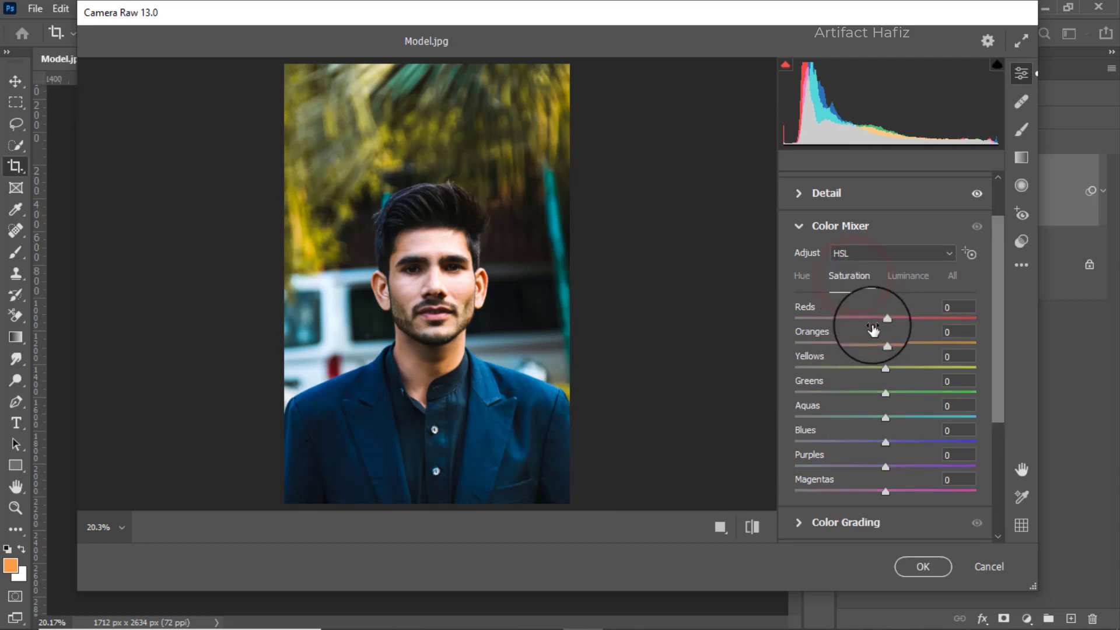
{"action": "left_click_drag", "start_coordinate": [885, 320], "coordinate": [822, 376]}
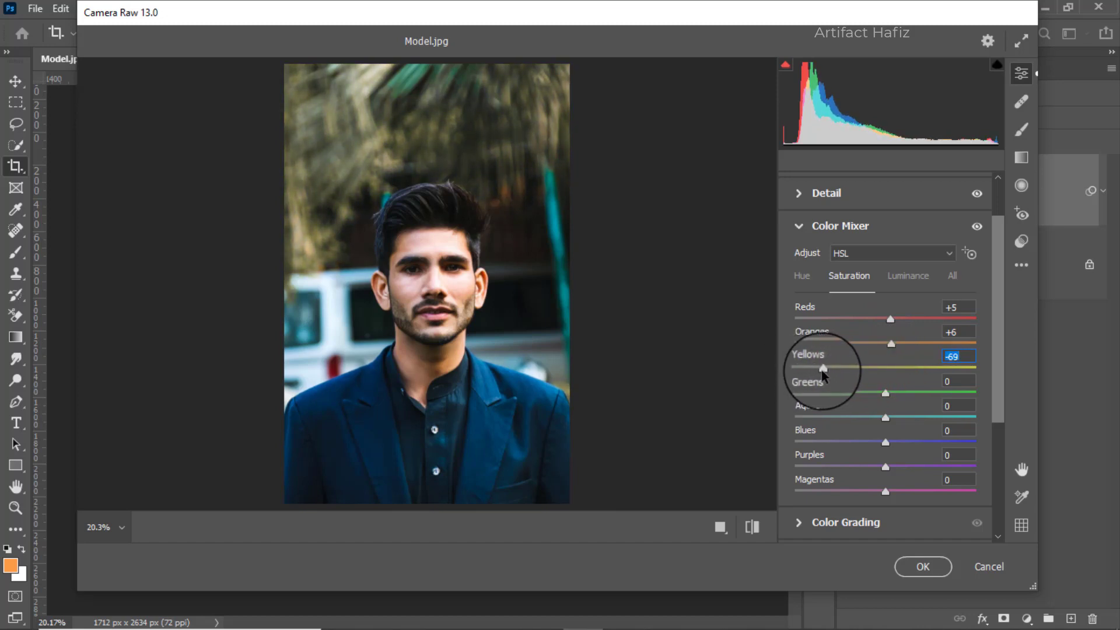
{"action": "mouse_move", "coordinate": [885, 395]}
{"action": "left_mouse_down"}
{"action": "mouse_move", "coordinate": [825, 392]}
{"action": "mouse_move", "coordinate": [796, 406]}
{"action": "mouse_move", "coordinate": [890, 402]}
{"action": "mouse_move", "coordinate": [867, 401]}
{"action": "mouse_move", "coordinate": [875, 413]}
{"action": "left_mouse_up"}
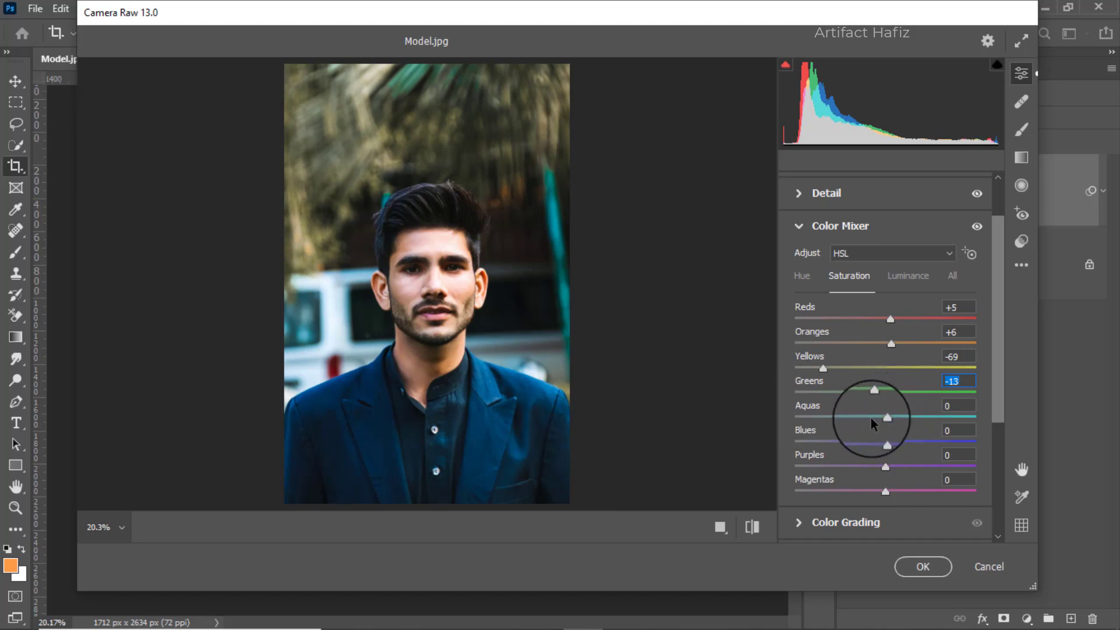
{"action": "left_click_drag", "start_coordinate": [885, 420], "coordinate": [851, 461]}
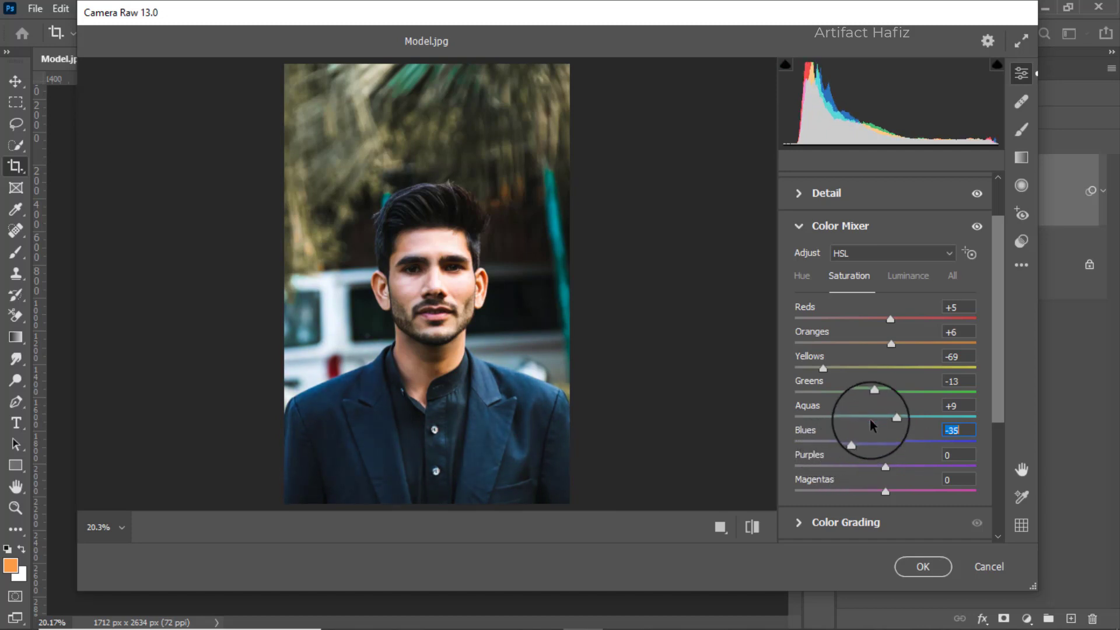
Step: Set the Color Mixer luminance to Reds +2, Oranges +2, Yellows +6, Greens +8, Aquas +6 and Blues +7
{"action": "left_click", "coordinate": [905, 275]}
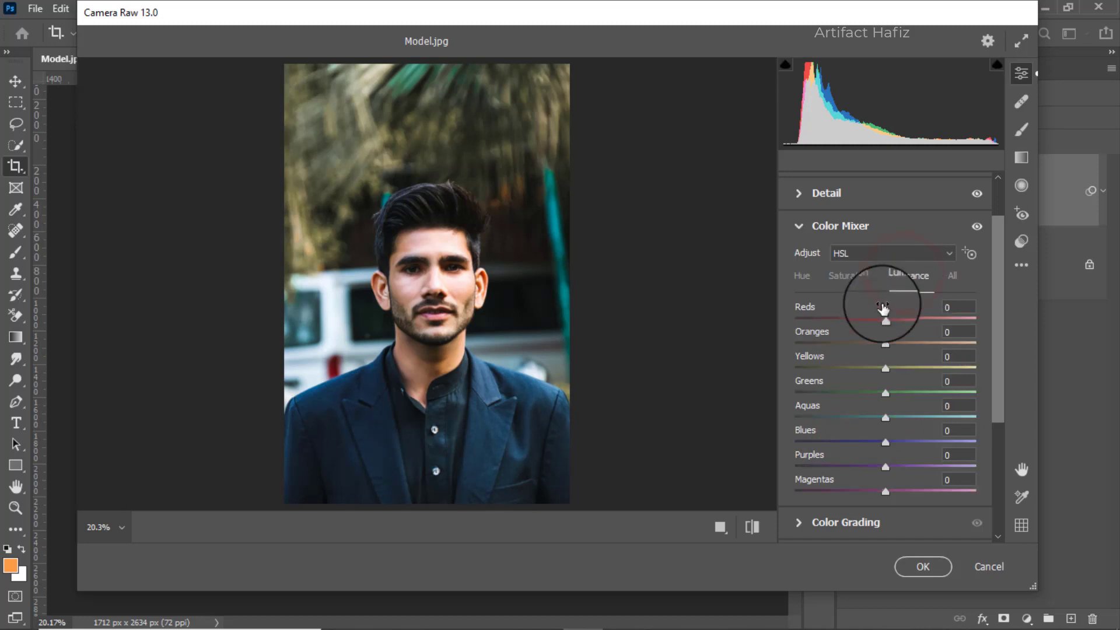
{"action": "left_click_drag", "start_coordinate": [885, 345], "coordinate": [885, 324]}
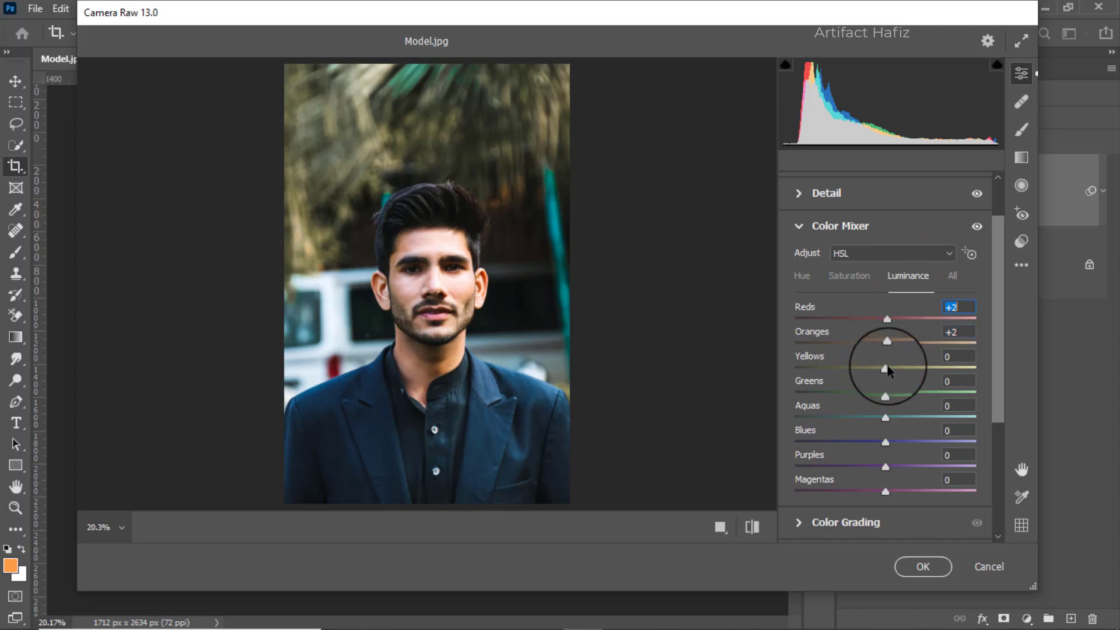
{"action": "left_click_drag", "start_coordinate": [887, 369], "coordinate": [896, 448]}
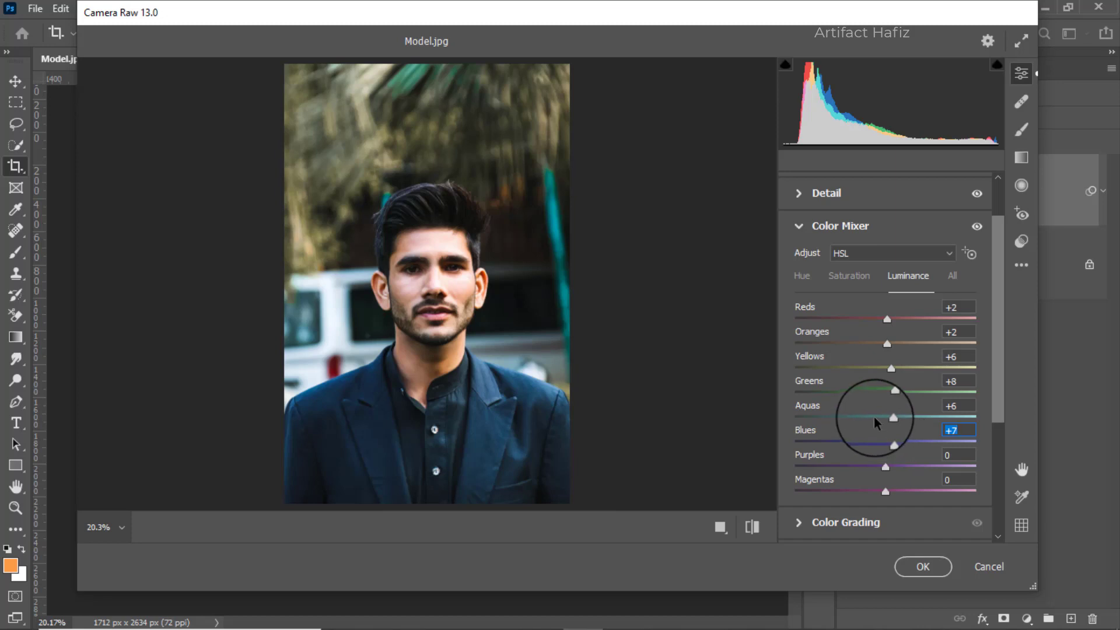
Step: Set the Color Mixer hue to Yellows -26, Greens -46 and Aquas -21, and shift Blues toward teal
{"action": "left_click", "coordinate": [796, 278]}
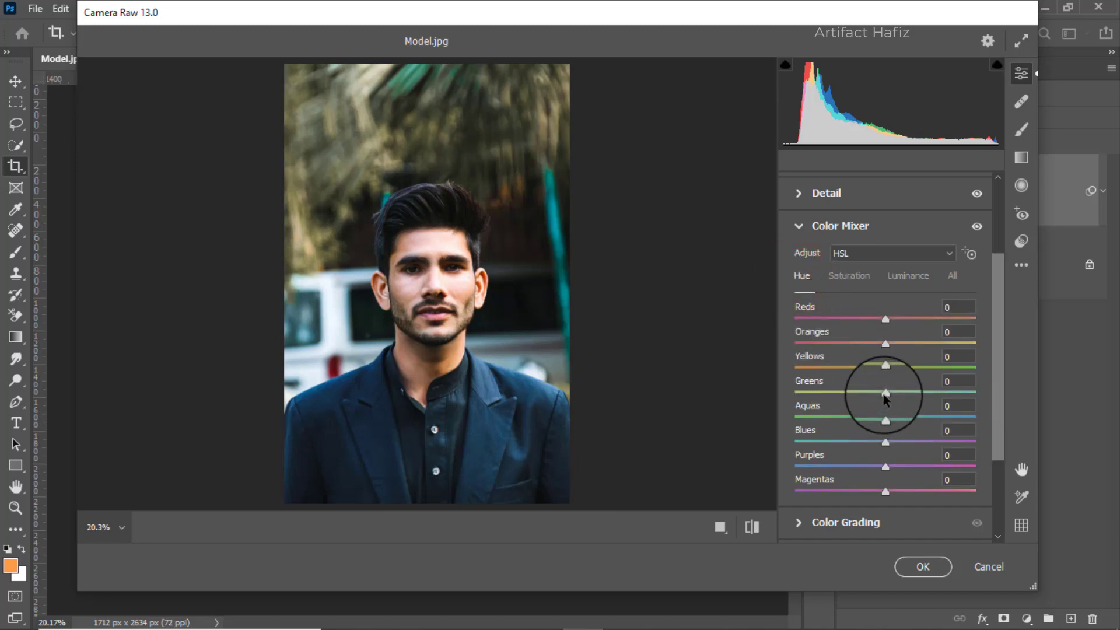
{"action": "left_click_drag", "start_coordinate": [885, 395], "coordinate": [801, 392]}
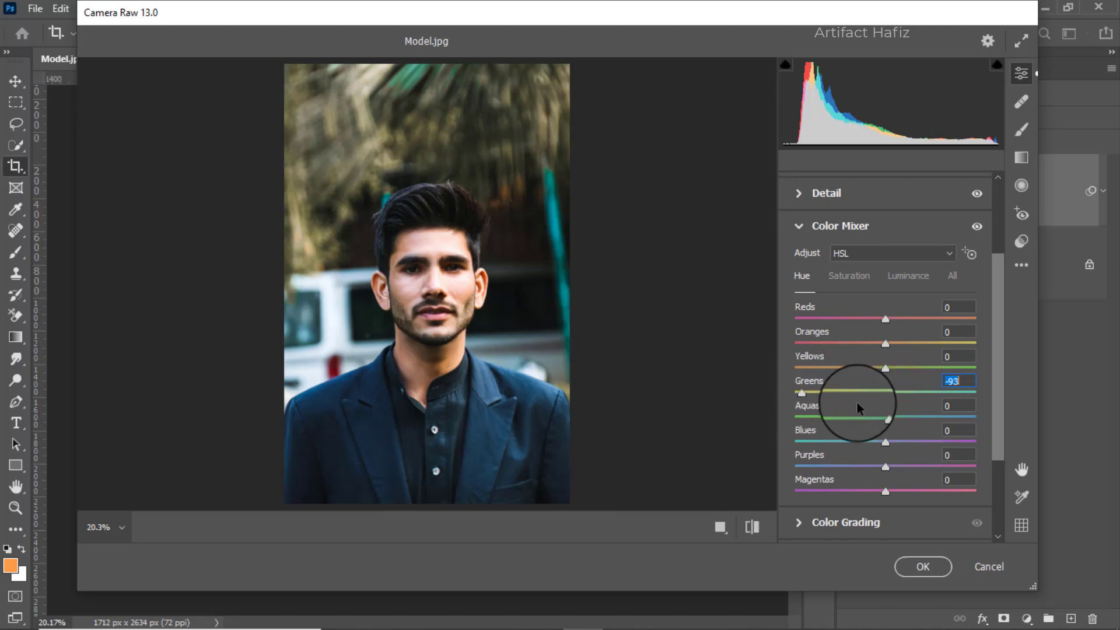
{"action": "left_click_drag", "start_coordinate": [884, 367], "coordinate": [869, 370]}
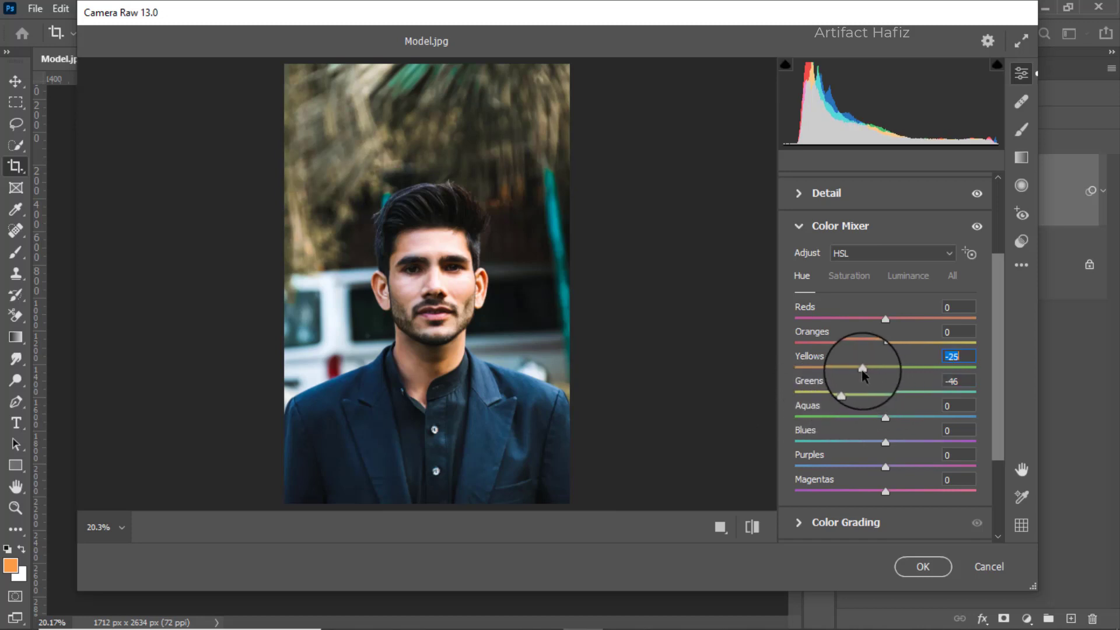
{"action": "left_click_drag", "start_coordinate": [863, 373], "coordinate": [862, 369]}
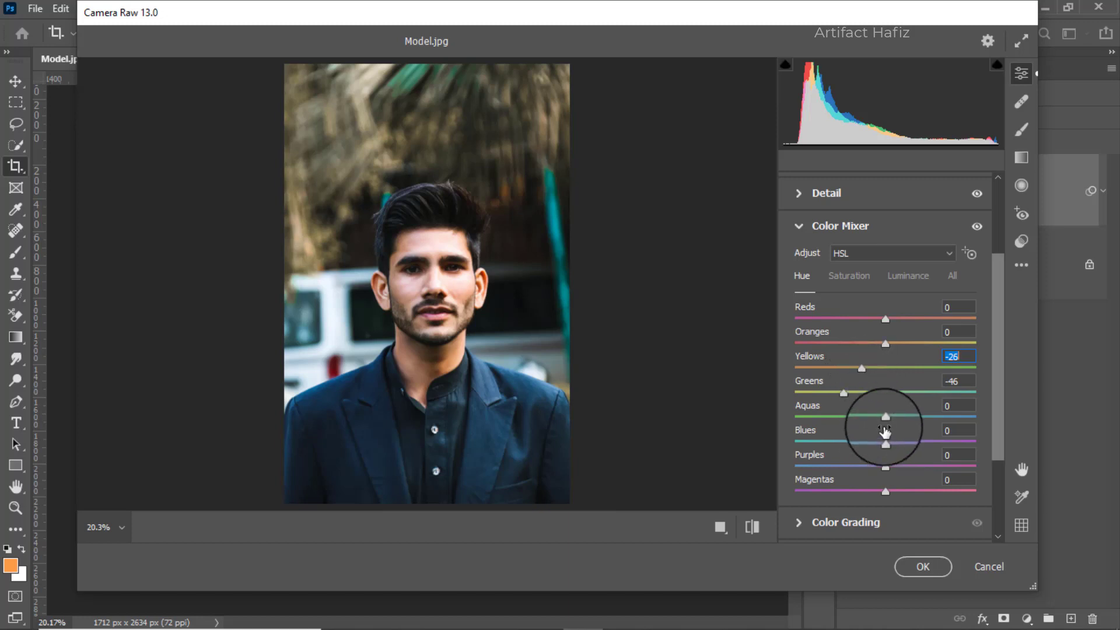
{"action": "left_click_drag", "start_coordinate": [886, 417], "coordinate": [834, 446]}
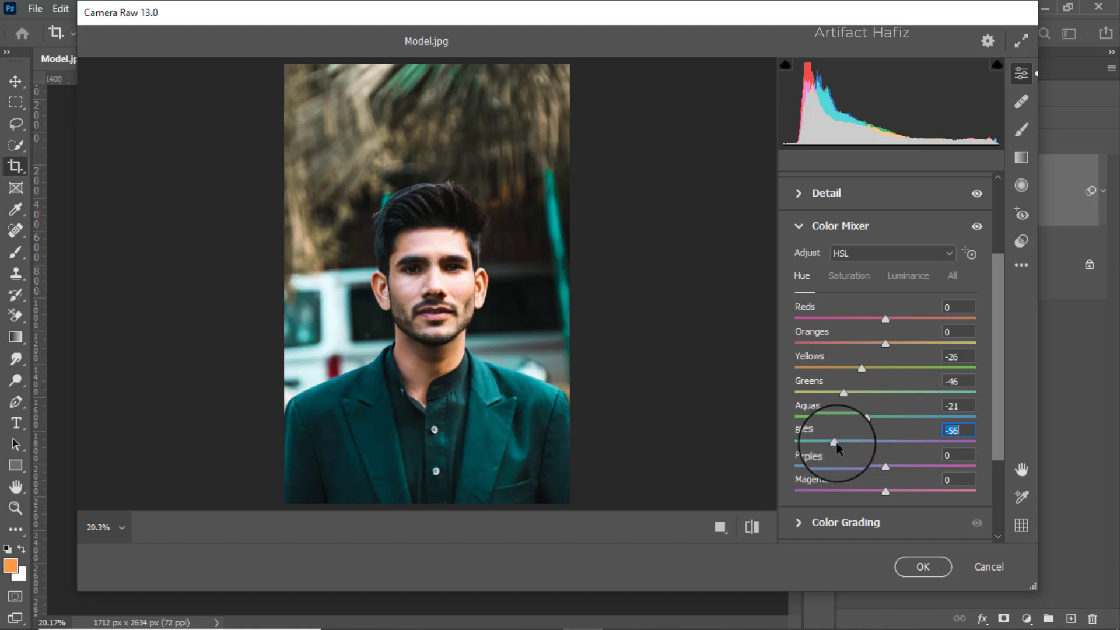
{"action": "scroll", "coordinate": [839, 432], "scroll_direction": "down", "scroll_amount": 3}
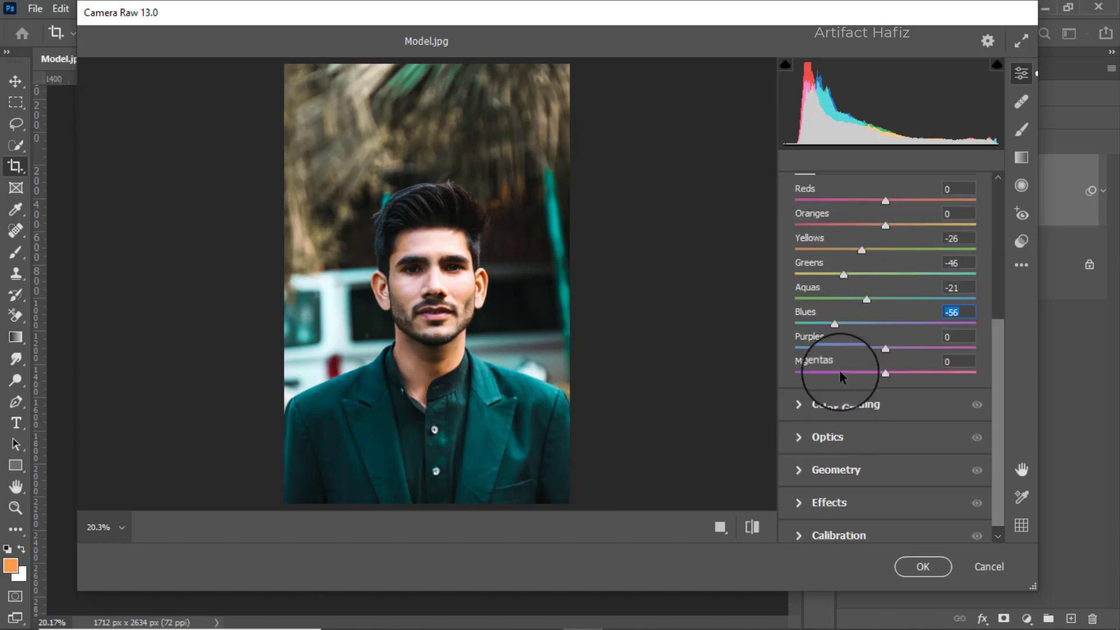
{"action": "left_click_drag", "start_coordinate": [835, 323], "coordinate": [848, 326]}
Step: Color grade the shadows with a blue tint at hue 248, saturation 13, and give the highlights a slight orange tint
{"action": "left_click", "coordinate": [826, 403]}
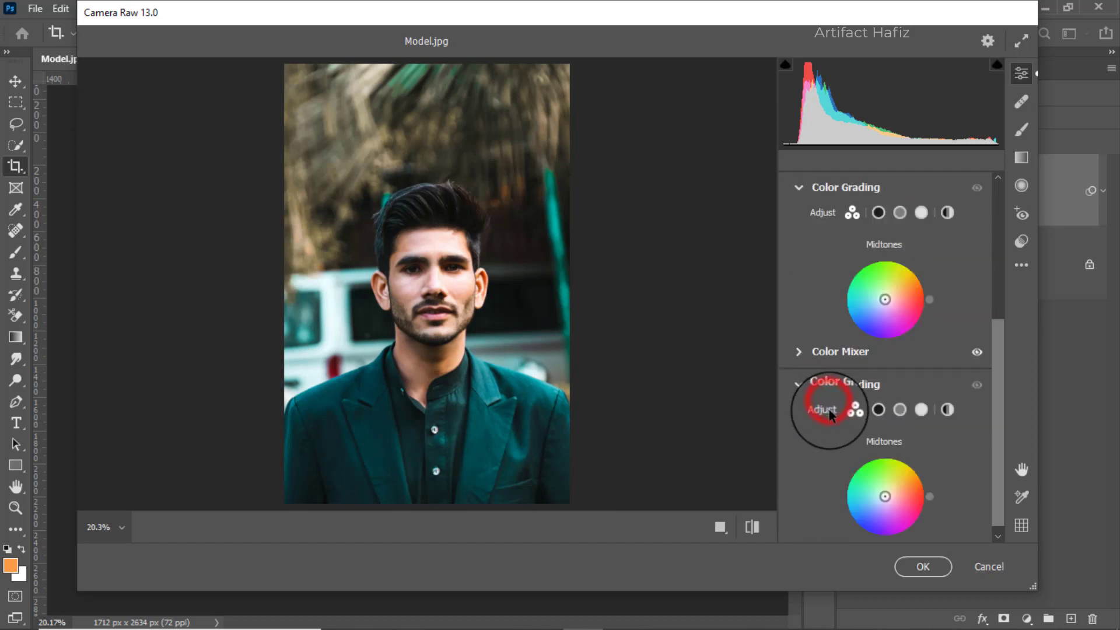
{"action": "left_click_drag", "start_coordinate": [832, 432], "coordinate": [788, 537]}
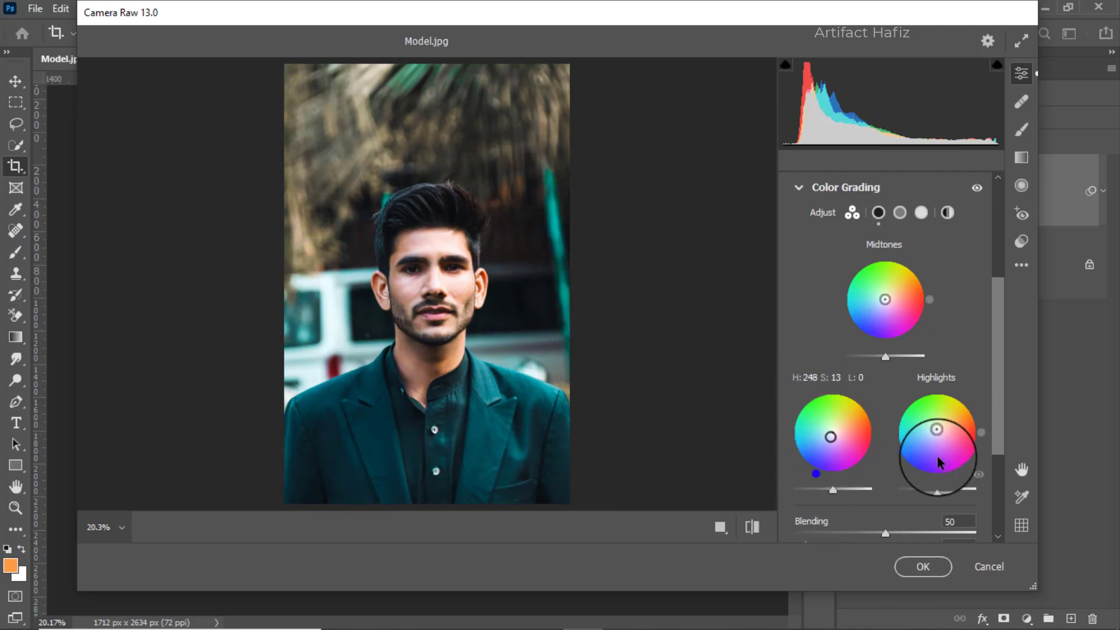
{"action": "left_click_drag", "start_coordinate": [982, 432], "coordinate": [968, 413]}
Step: Add a slight dark vignette by setting Vignetting to -9 in the Effects adjustments
{"action": "scroll", "coordinate": [927, 408], "scroll_direction": "down", "scroll_amount": 5}
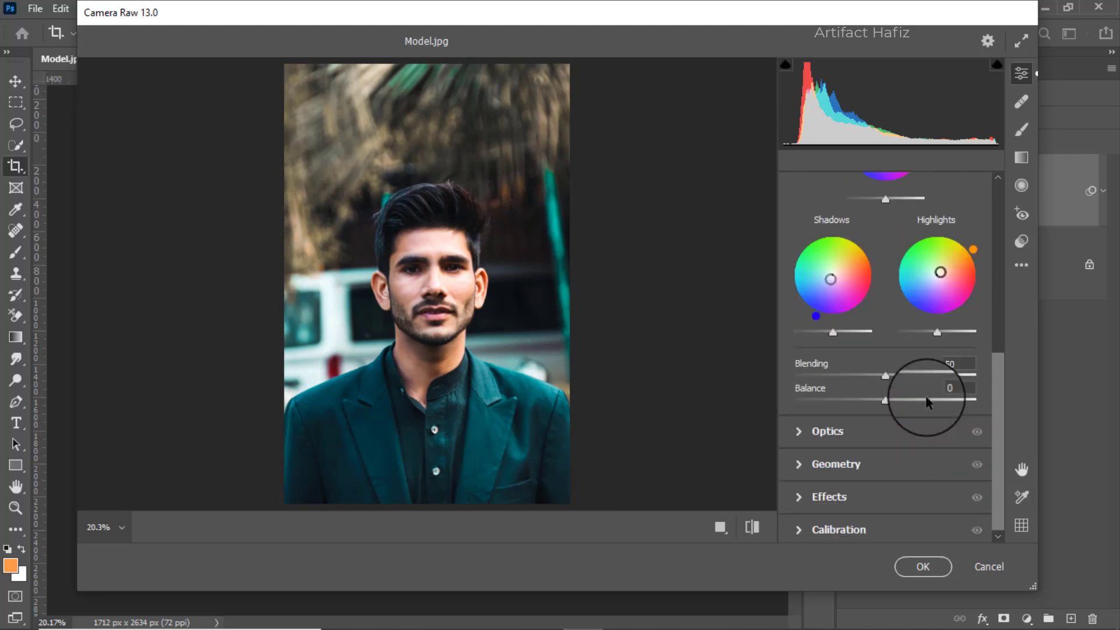
{"action": "left_click", "coordinate": [827, 493]}
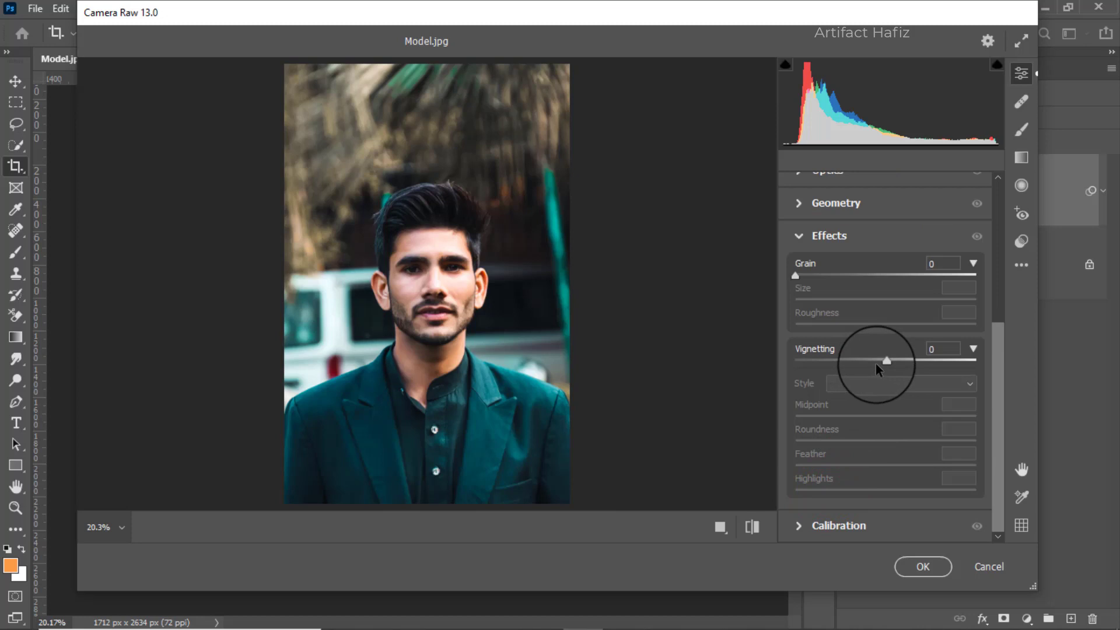
{"action": "left_click_drag", "start_coordinate": [890, 362], "coordinate": [875, 366]}
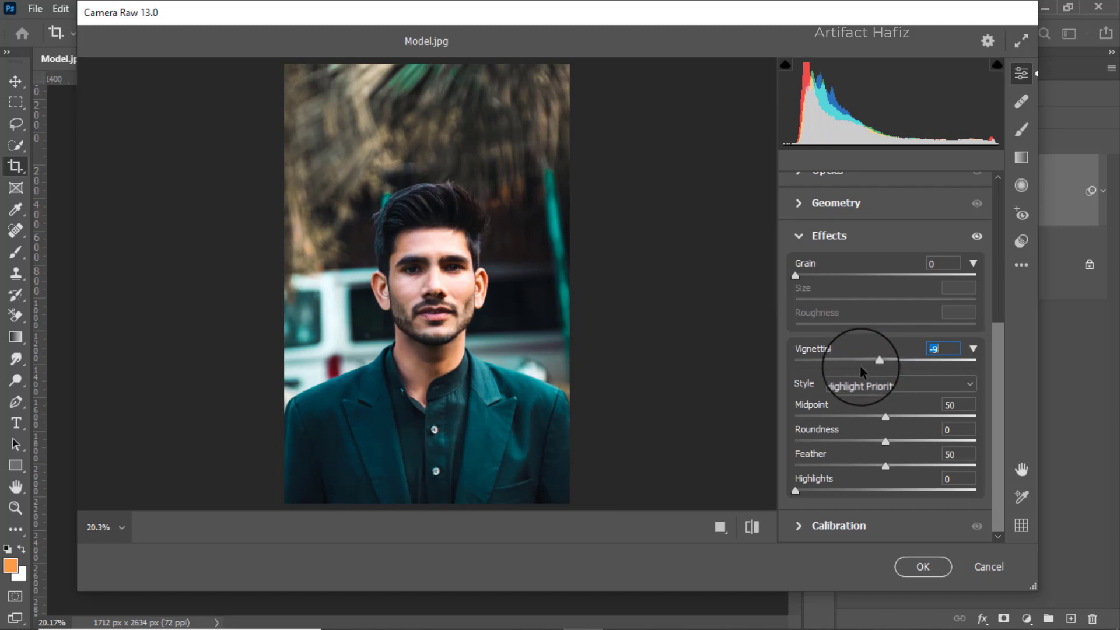
Step: In Calibration, set the Green Primary saturation to +65 and the Blue Primary saturation to -12
{"action": "left_click", "coordinate": [815, 526]}
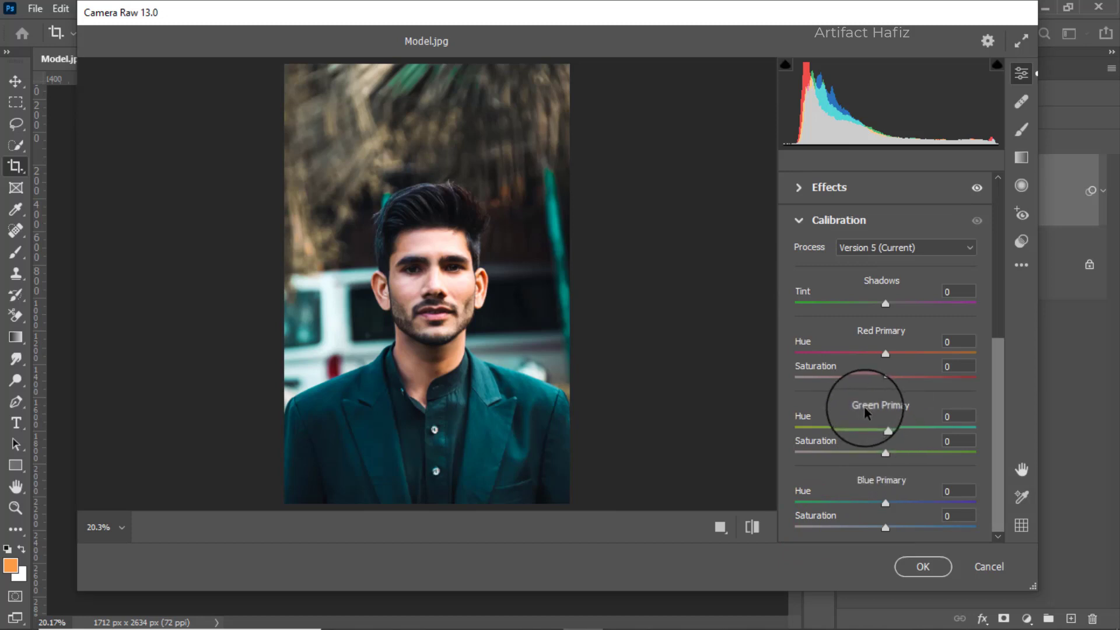
{"action": "left_click", "coordinate": [885, 454]}
{"action": "left_click_drag", "start_coordinate": [887, 454], "coordinate": [945, 445]}
{"action": "left_click", "coordinate": [884, 527]}
{"action": "mouse_move", "coordinate": [885, 529]}
{"action": "left_mouse_down"}
{"action": "mouse_move", "coordinate": [822, 531]}
{"action": "mouse_move", "coordinate": [874, 528]}
{"action": "left_mouse_up"}
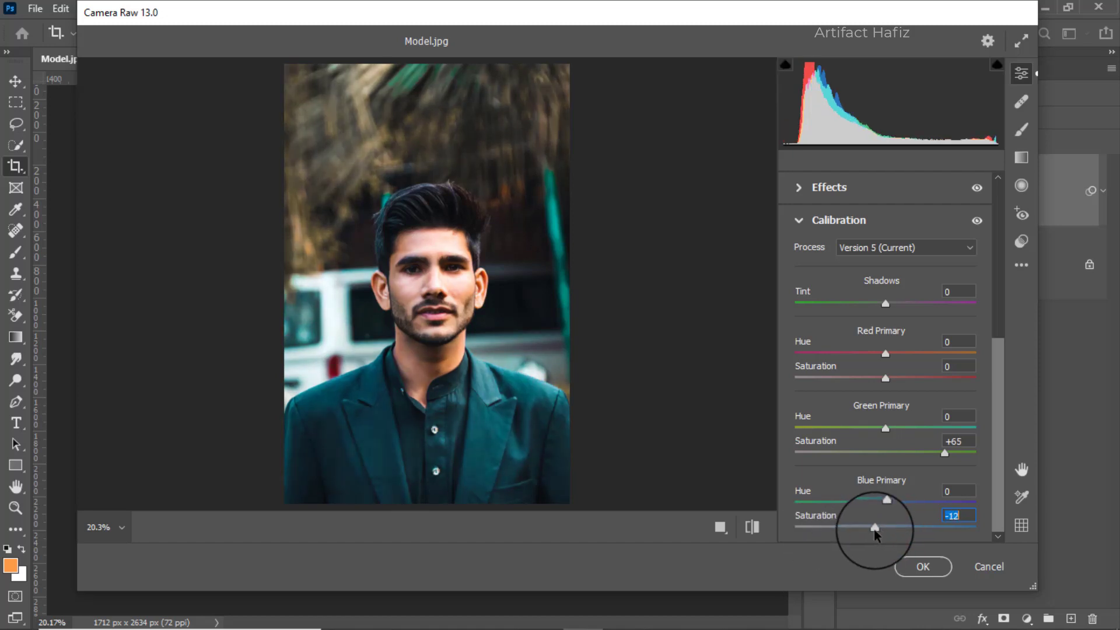
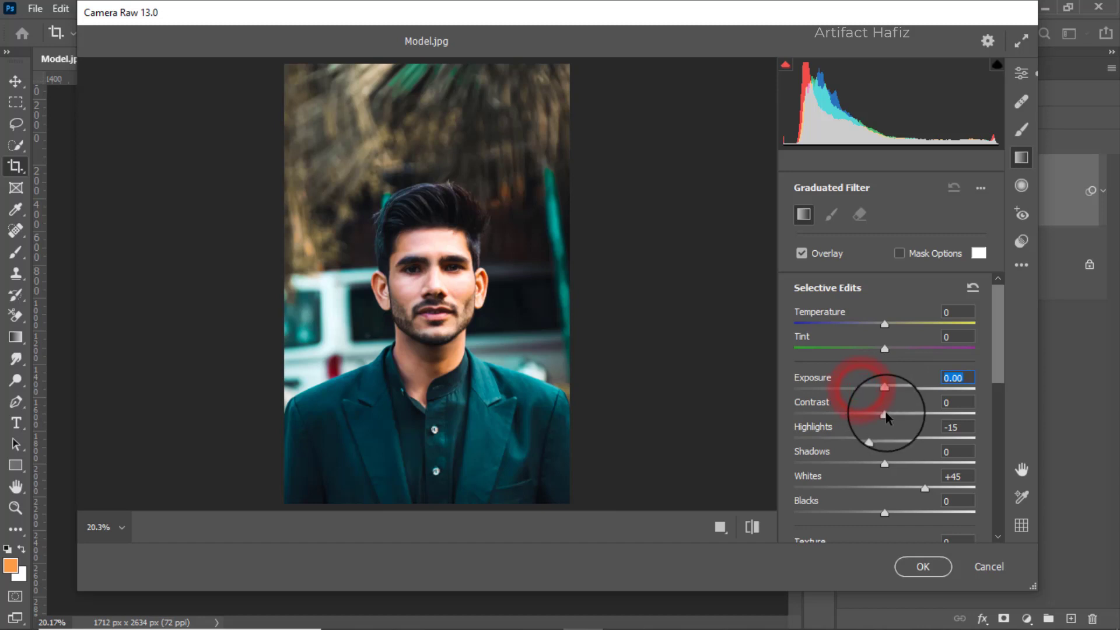
Step: Reset the Graduated Filter's Contrast, Highlights and Whites to 0 and draw a diagonal gradient from the photo's lower-right corner to the man's collar
{"action": "double_click", "coordinate": [885, 414]}
{"action": "double_click", "coordinate": [869, 442]}
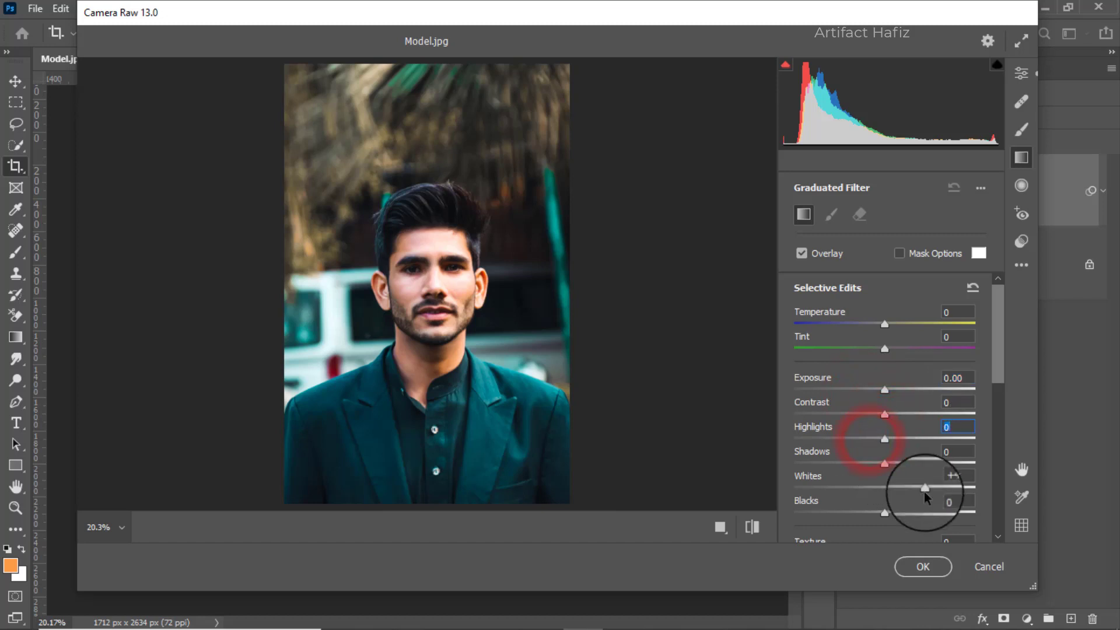
{"action": "scroll", "coordinate": [924, 482], "scroll_direction": "down", "scroll_amount": 6}
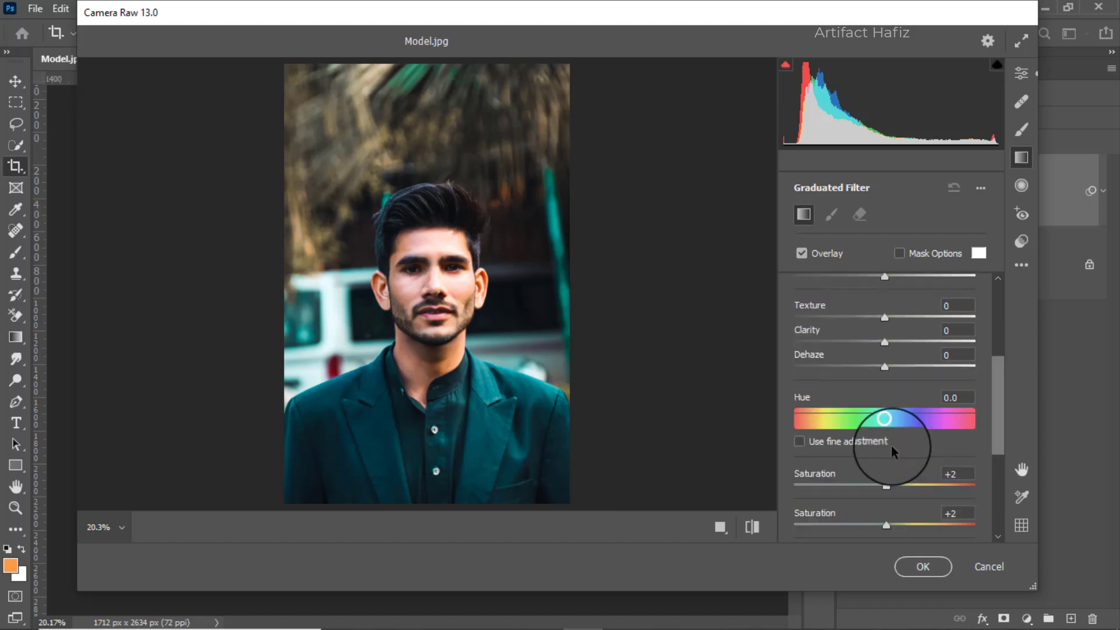
{"action": "scroll", "coordinate": [887, 446], "scroll_direction": "up", "scroll_amount": 7}
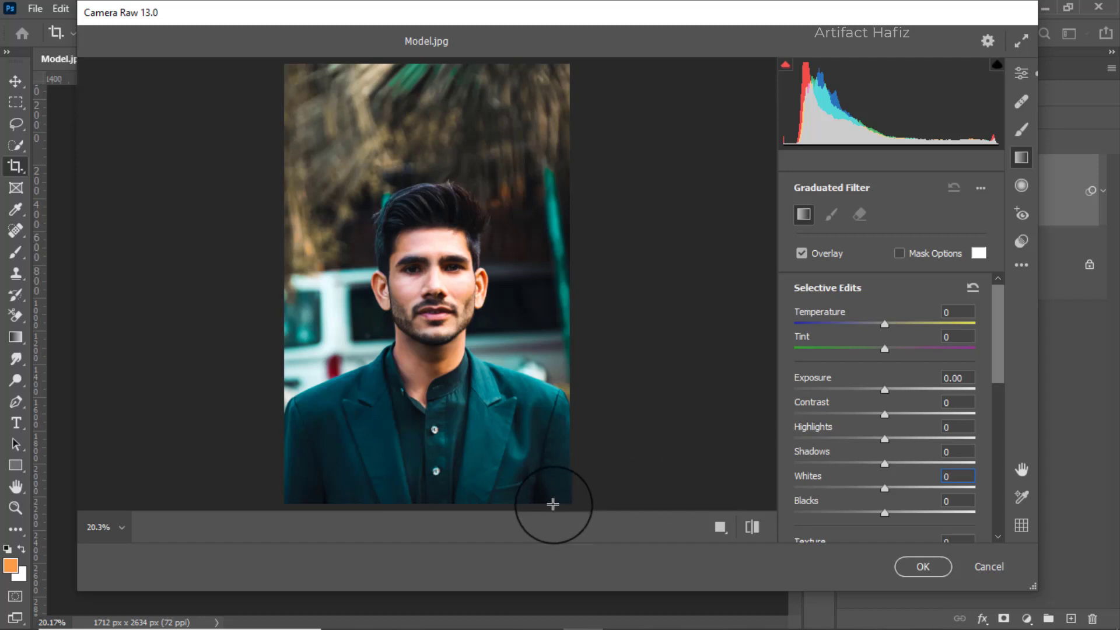
{"action": "mouse_move", "coordinate": [567, 510]}
{"action": "left_mouse_down"}
{"action": "mouse_move", "coordinate": [465, 440]}
{"action": "mouse_move", "coordinate": [429, 373]}
{"action": "left_mouse_up"}
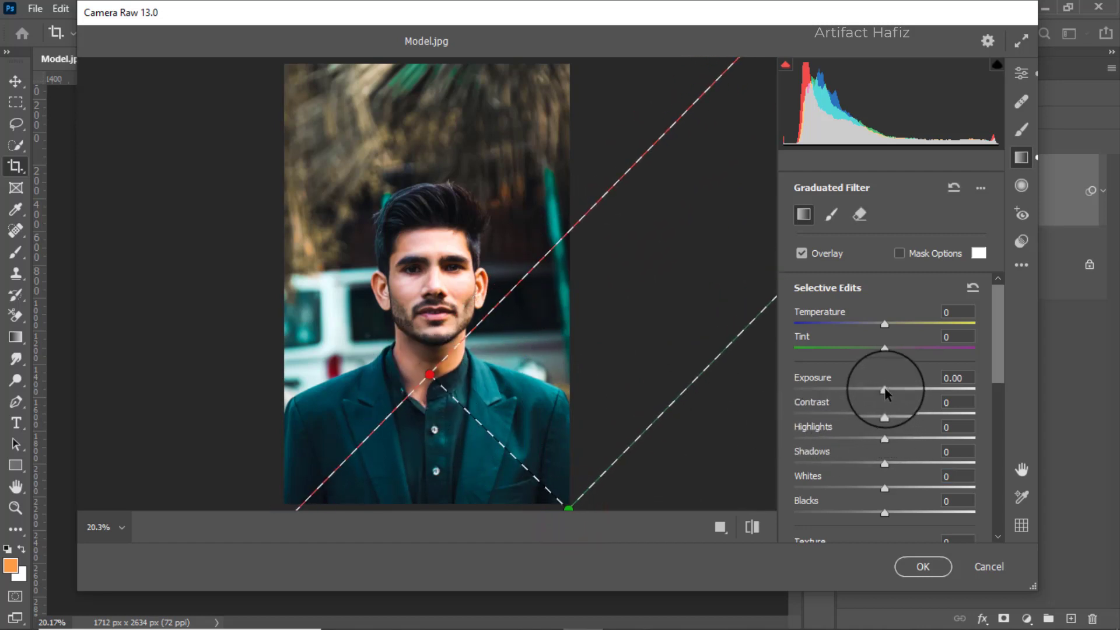
Step: Set the gradient's Exposure to -3.15, then move and rotate it to run from the photo's lower edge up to the collar's edge by the neck
{"action": "left_click_drag", "start_coordinate": [885, 394], "coordinate": [813, 390]}
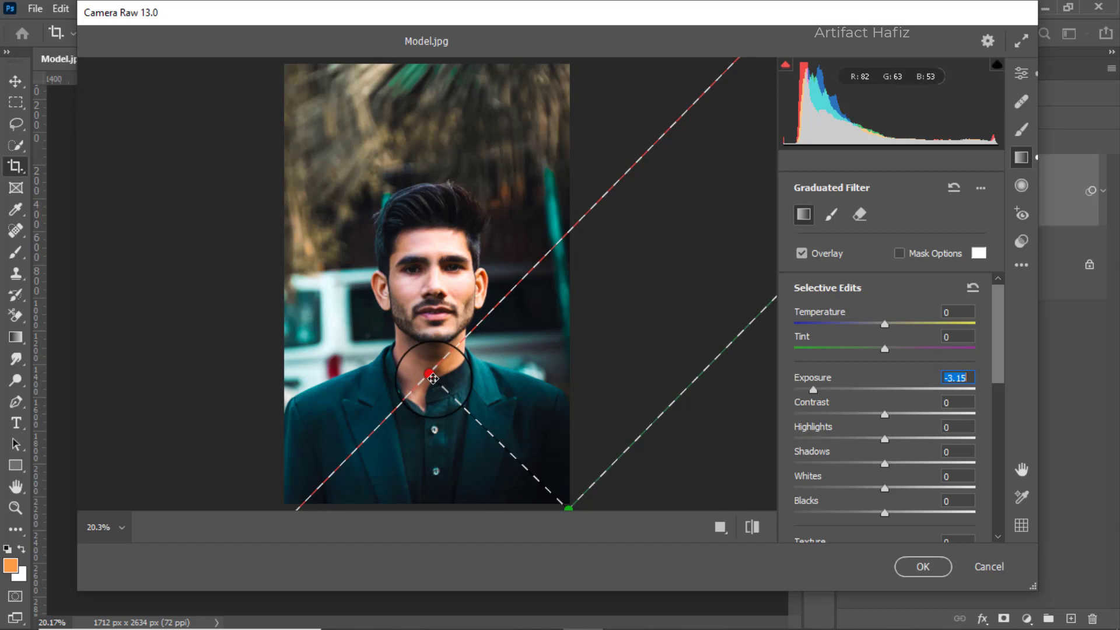
{"action": "left_click_drag", "start_coordinate": [433, 377], "coordinate": [407, 352]}
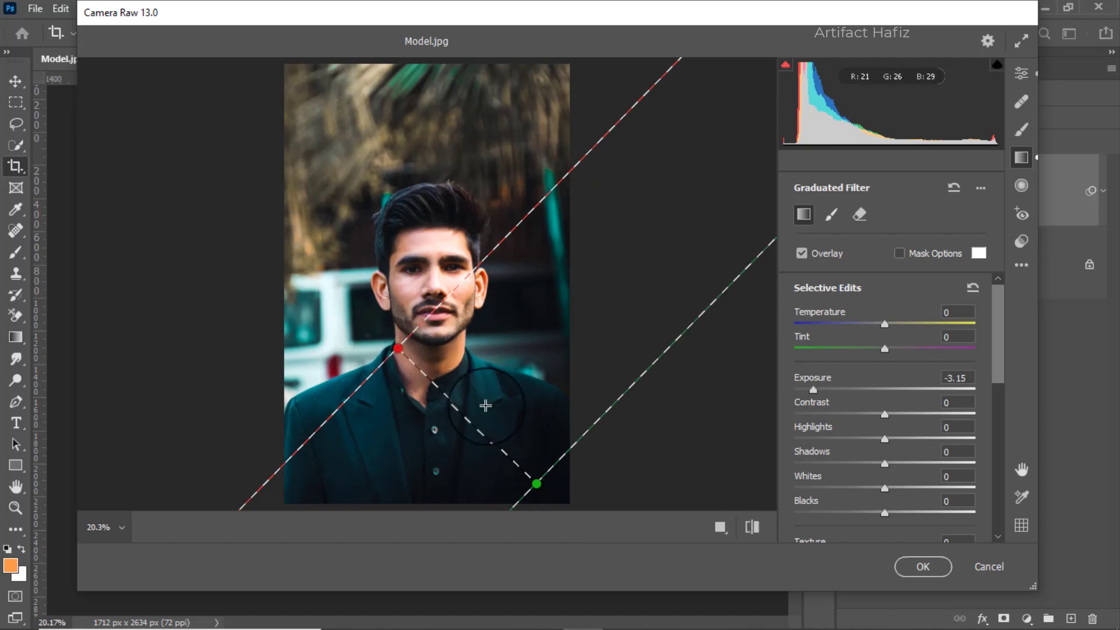
{"action": "left_click_drag", "start_coordinate": [536, 484], "coordinate": [521, 519]}
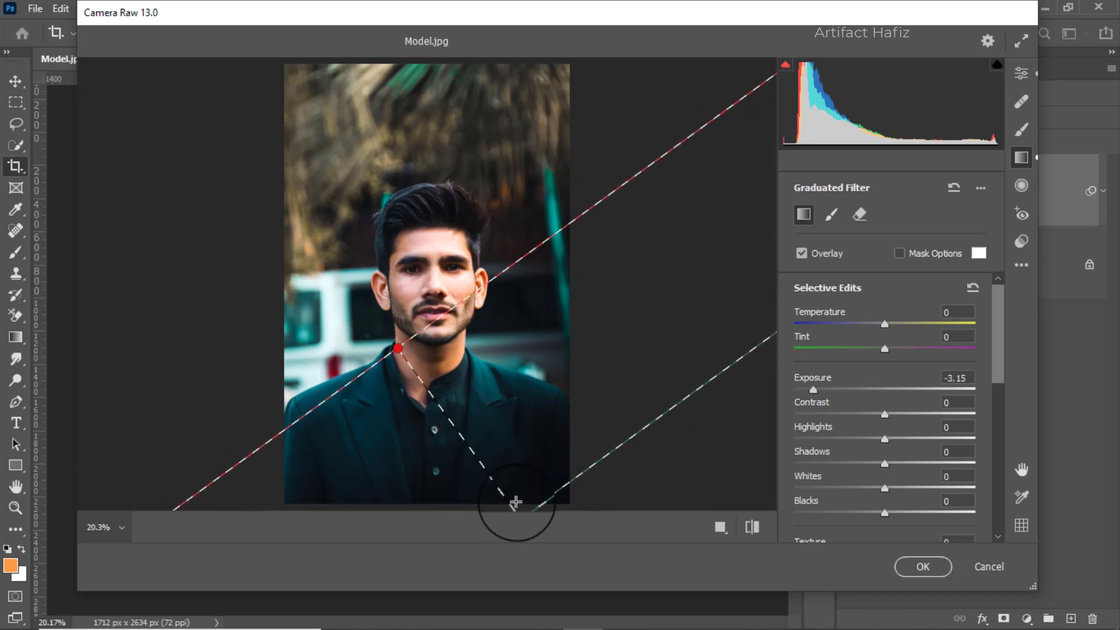
Step: Set the lower gradient's Exposure to -1.55, Highlights to -72, Shadows to +49, Whites to -22 and Blacks to -6
{"action": "left_click", "coordinate": [814, 391]}
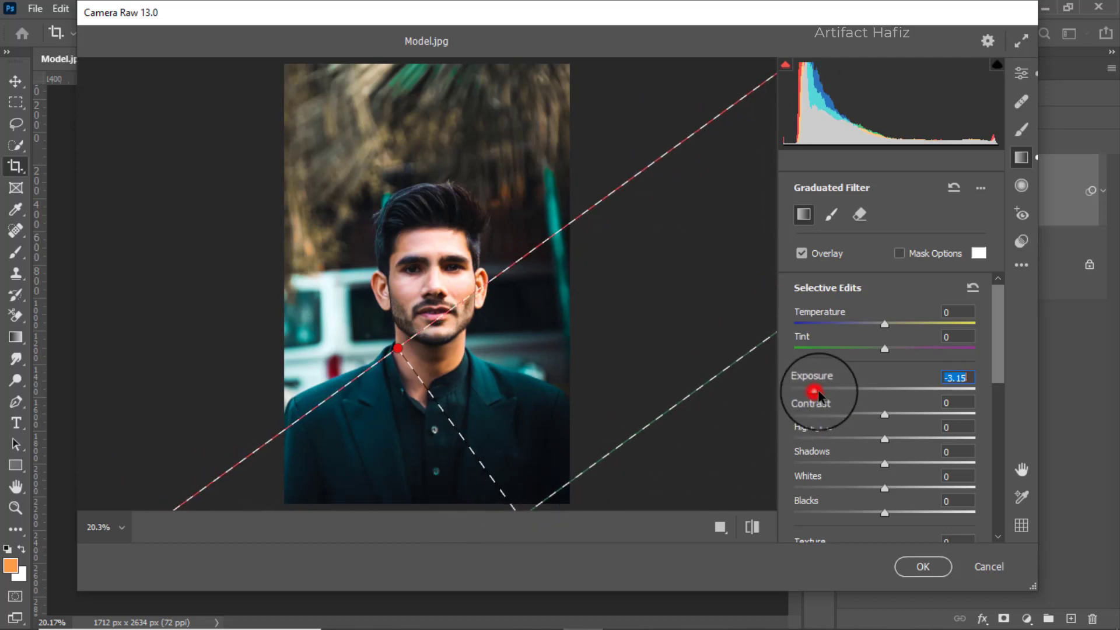
{"action": "left_click_drag", "start_coordinate": [818, 394], "coordinate": [865, 403]}
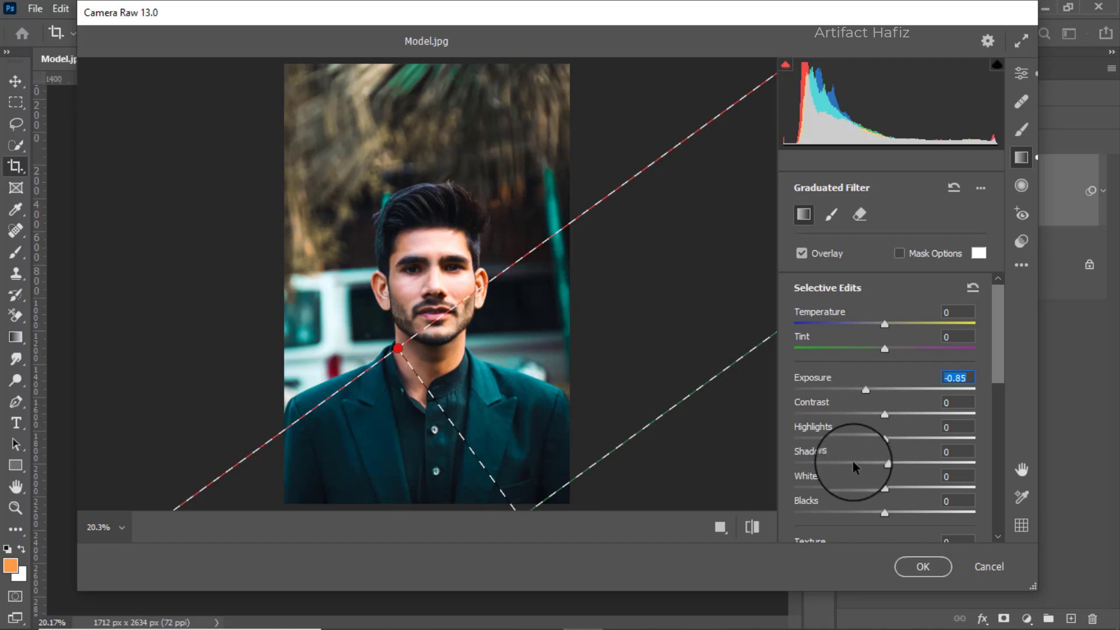
{"action": "left_click_drag", "start_coordinate": [909, 465], "coordinate": [820, 442]}
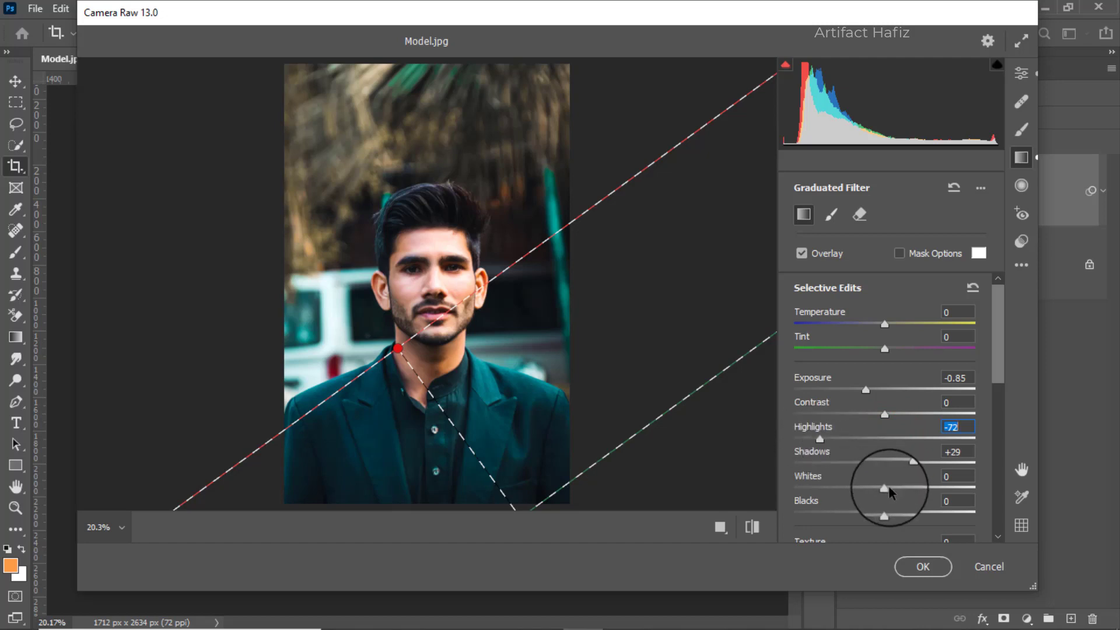
{"action": "left_click_drag", "start_coordinate": [884, 489], "coordinate": [874, 521]}
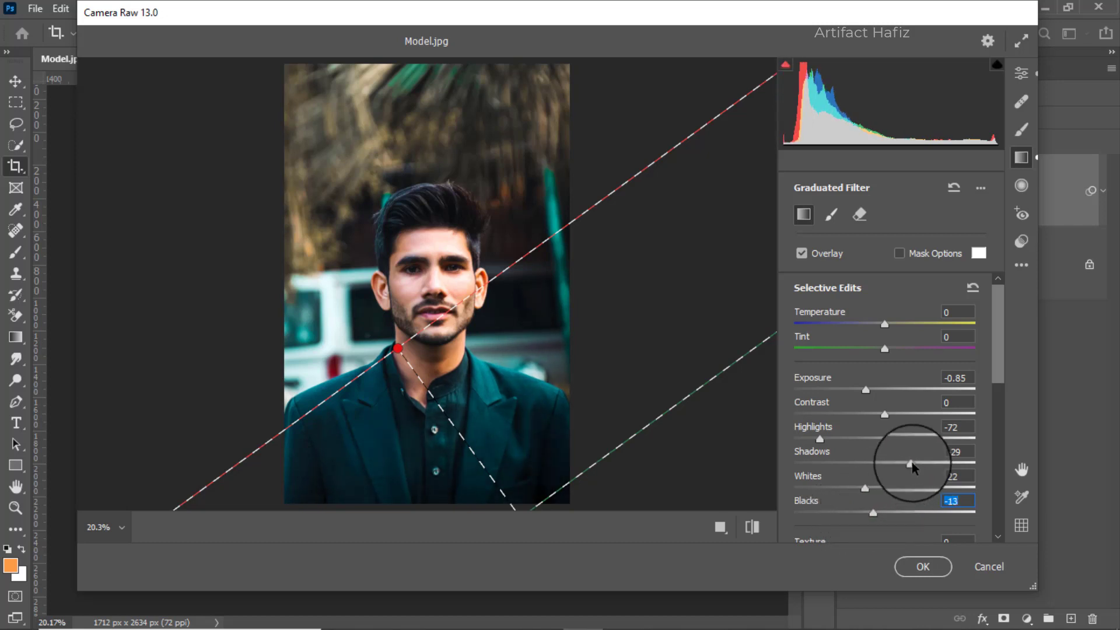
{"action": "left_click_drag", "start_coordinate": [911, 463], "coordinate": [966, 465]}
{"action": "mouse_move", "coordinate": [873, 512]}
{"action": "left_mouse_down"}
{"action": "mouse_move", "coordinate": [858, 516]}
{"action": "mouse_move", "coordinate": [889, 513]}
{"action": "mouse_move", "coordinate": [880, 518]}
{"action": "left_mouse_up"}
{"action": "left_click_drag", "start_coordinate": [965, 463], "coordinate": [929, 465]}
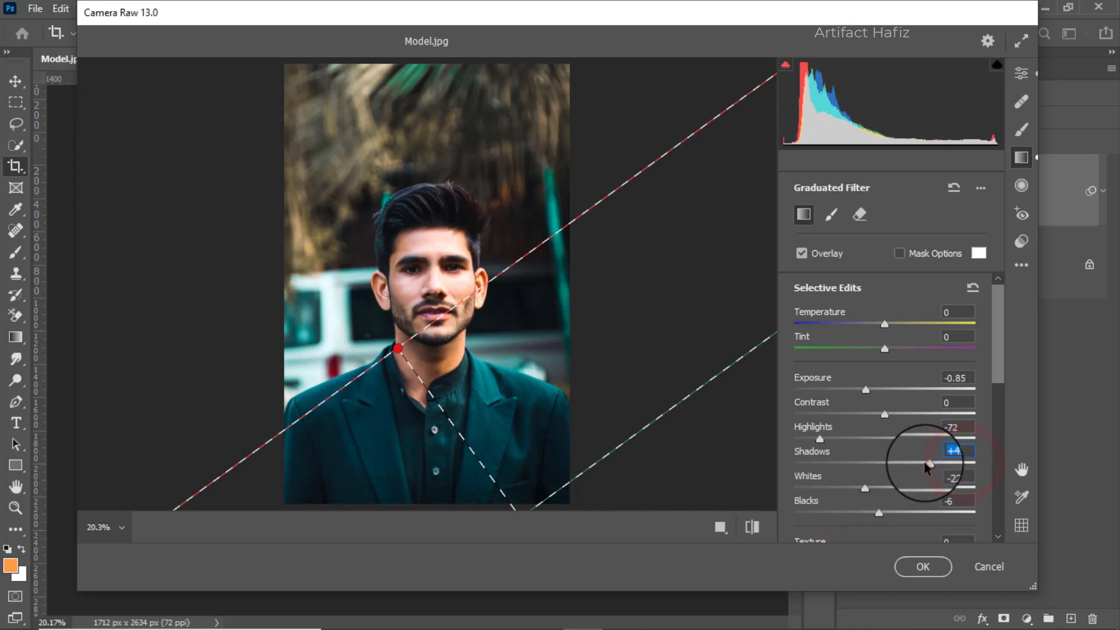
{"action": "left_click_drag", "start_coordinate": [864, 389], "coordinate": [848, 391]}
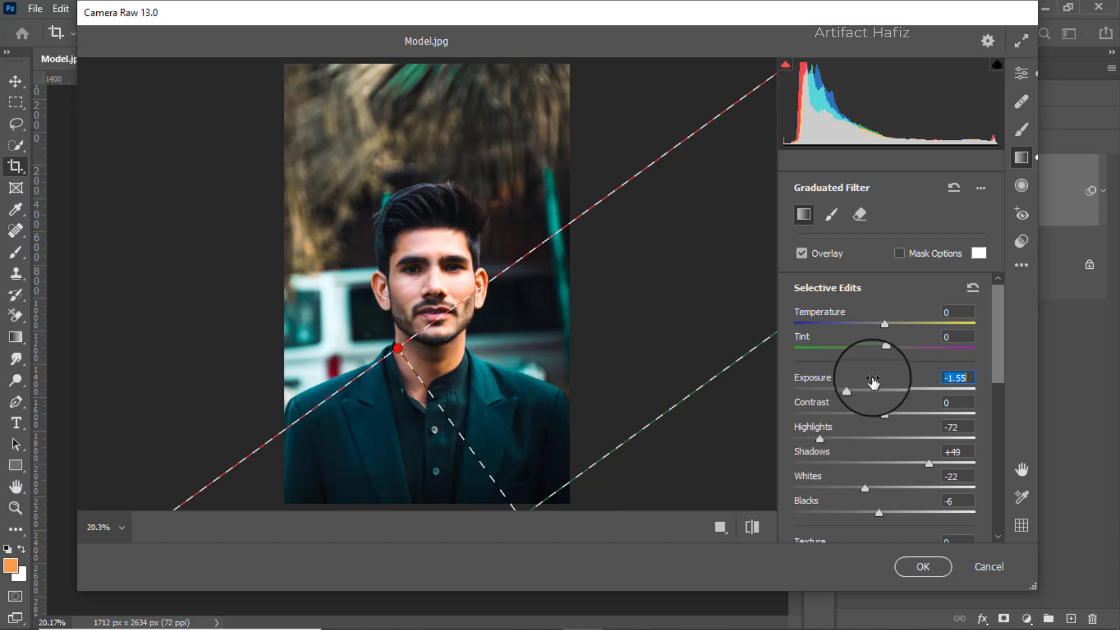
Step: Reduce the lower gradient's Saturation to -9
{"action": "scroll", "coordinate": [870, 435], "scroll_direction": "down", "scroll_amount": 2}
{"action": "scroll", "coordinate": [870, 434], "scroll_direction": "down", "scroll_amount": 3}
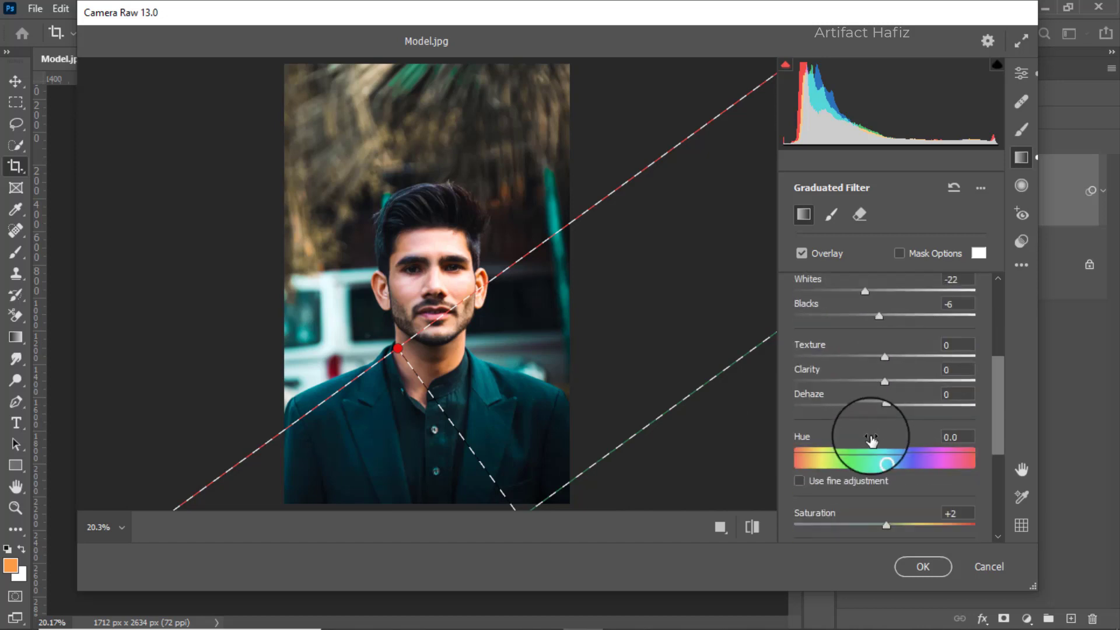
{"action": "scroll", "coordinate": [868, 441], "scroll_direction": "down", "scroll_amount": 3}
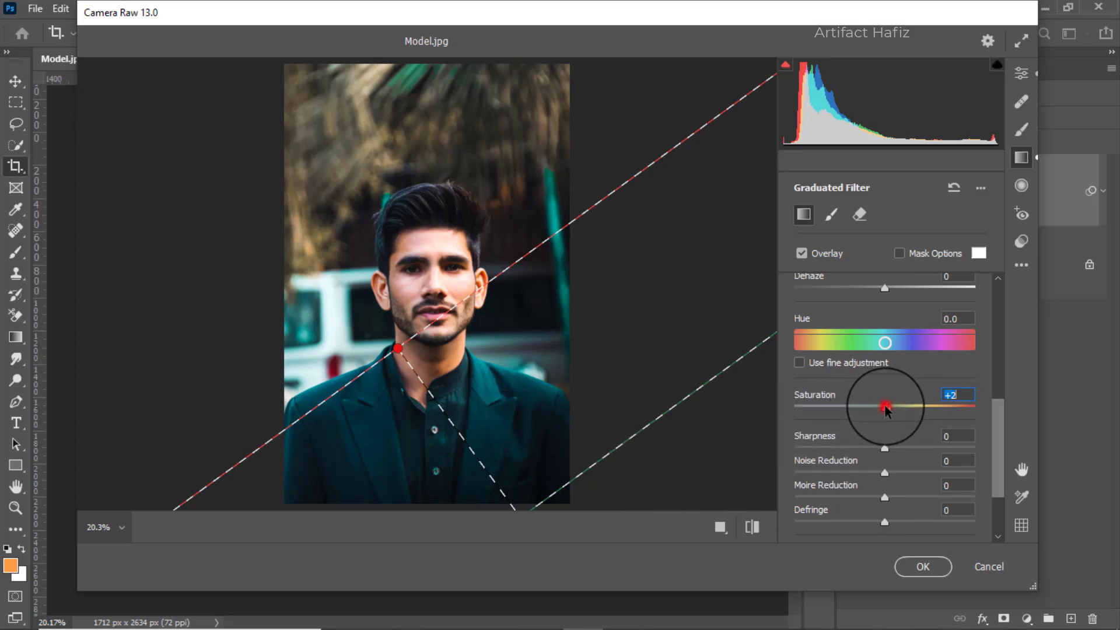
{"action": "mouse_move", "coordinate": [886, 407]}
{"action": "left_mouse_down"}
{"action": "mouse_move", "coordinate": [841, 408]}
{"action": "mouse_move", "coordinate": [874, 417]}
{"action": "left_mouse_up"}
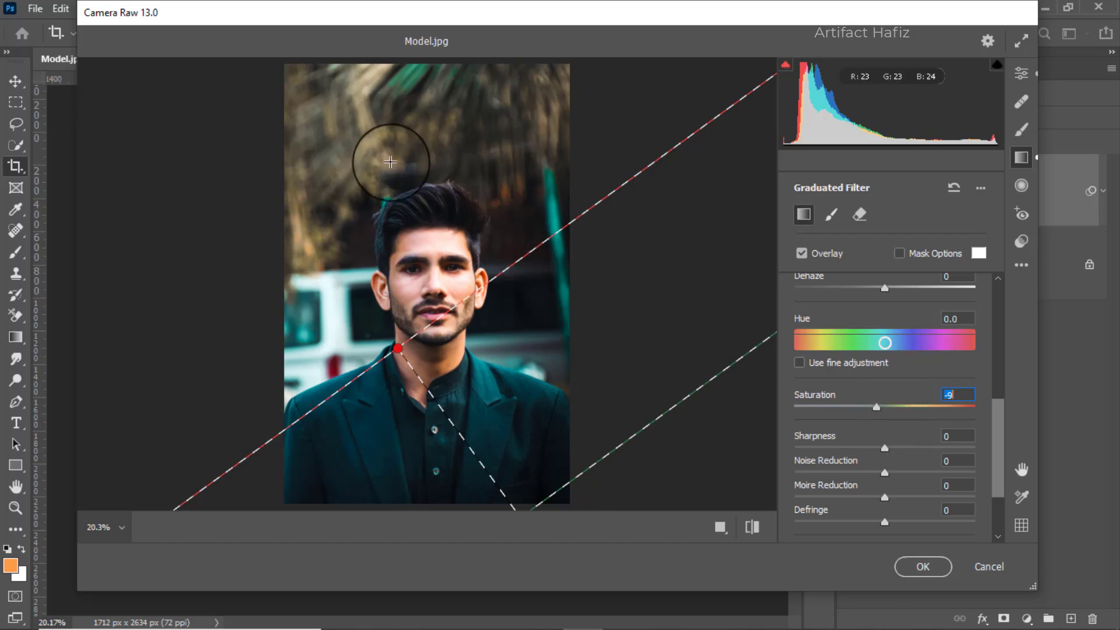
Step: Draw a second graduated filter from the photo's upper-left corner to the man's forehead and set its Exposure to -0.95
{"action": "left_click_drag", "start_coordinate": [272, 61], "coordinate": [402, 252]}
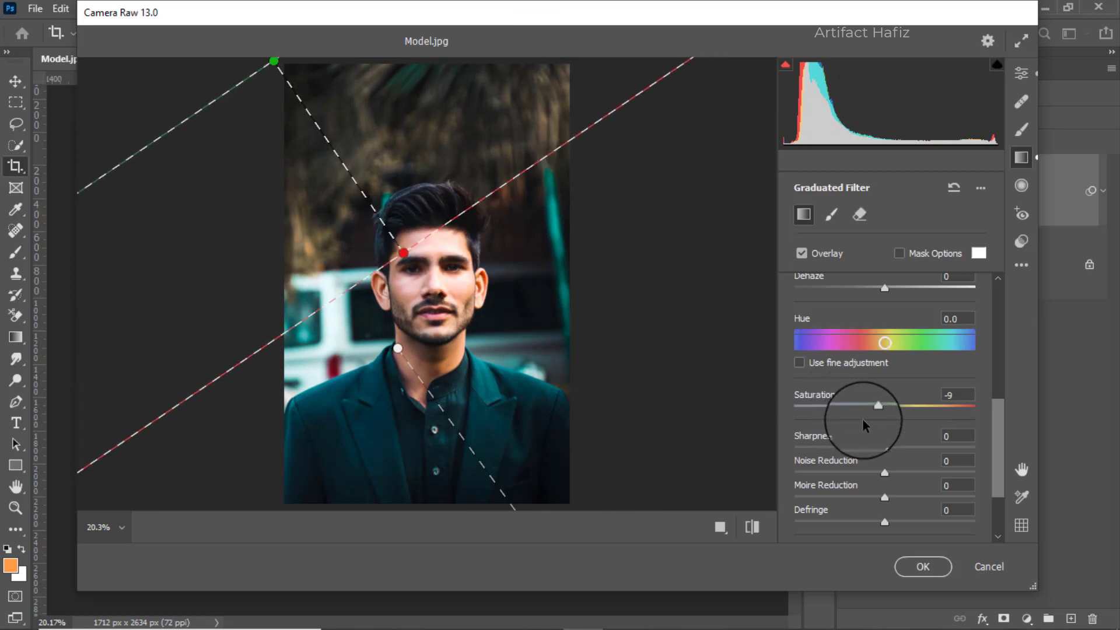
{"action": "scroll", "coordinate": [862, 418], "scroll_direction": "up", "scroll_amount": 4}
{"action": "scroll", "coordinate": [859, 418], "scroll_direction": "up", "scroll_amount": 4}
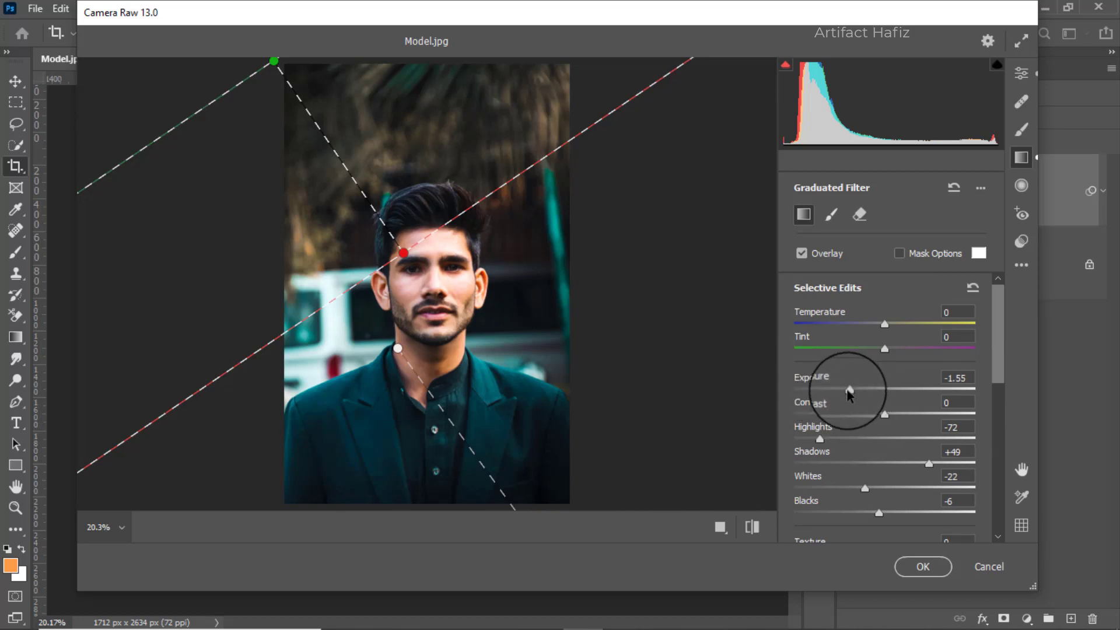
{"action": "left_click_drag", "start_coordinate": [849, 393], "coordinate": [866, 393]}
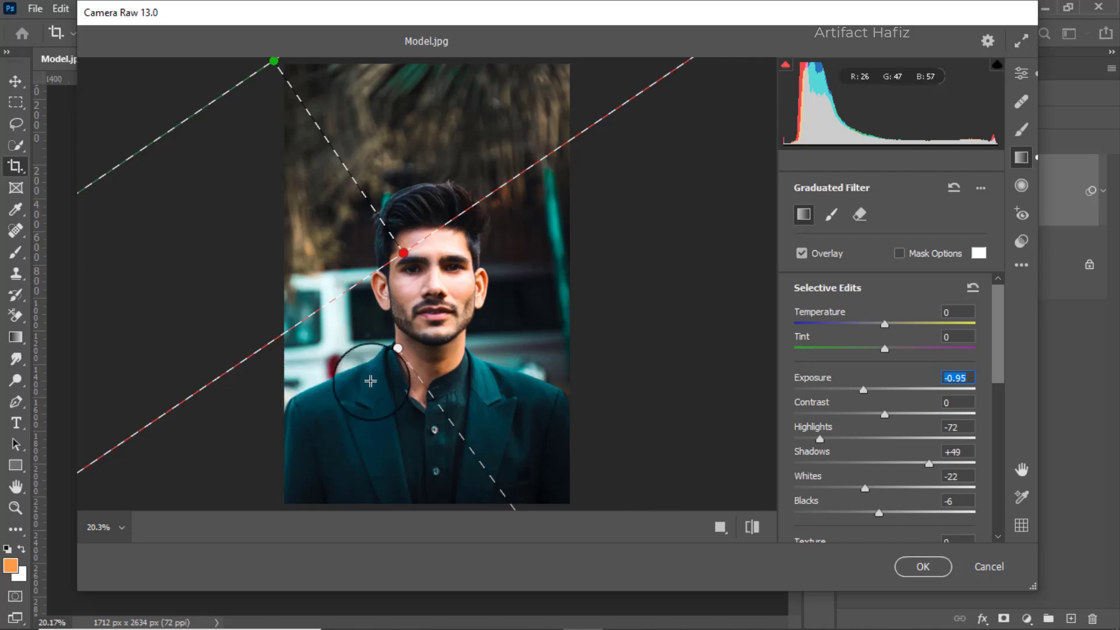
Step: Add a third graduated filter running from well outside the photo's left edge, beside the van, to just above the right side of the man's hair
{"action": "left_click_drag", "start_coordinate": [244, 387], "coordinate": [316, 246]}
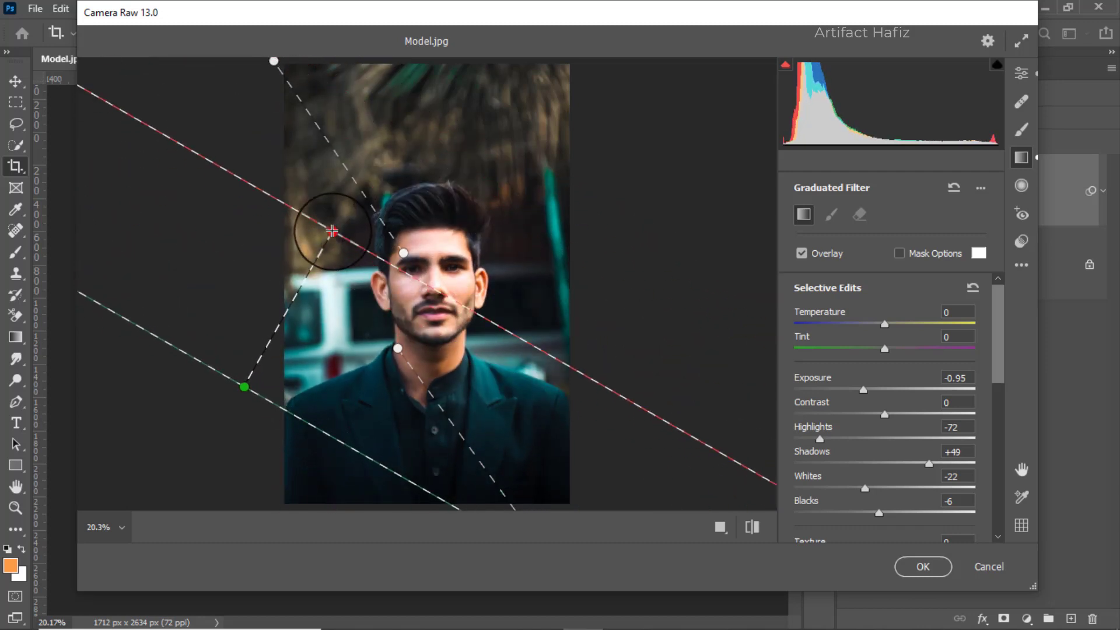
{"action": "left_click_drag", "start_coordinate": [245, 389], "coordinate": [130, 349]}
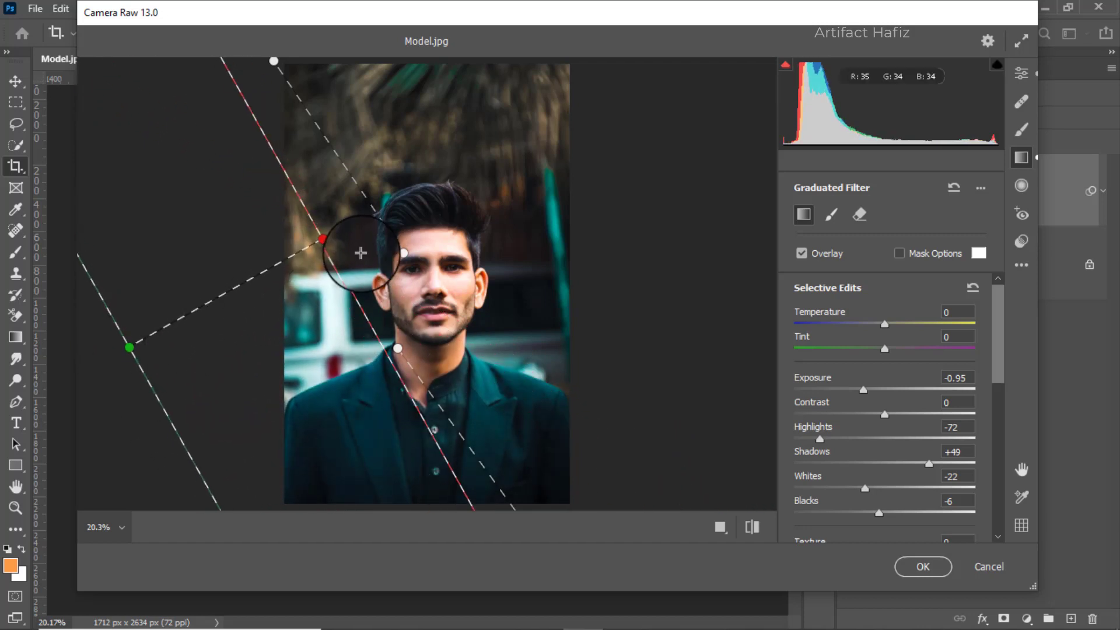
{"action": "left_click_drag", "start_coordinate": [322, 239], "coordinate": [491, 184]}
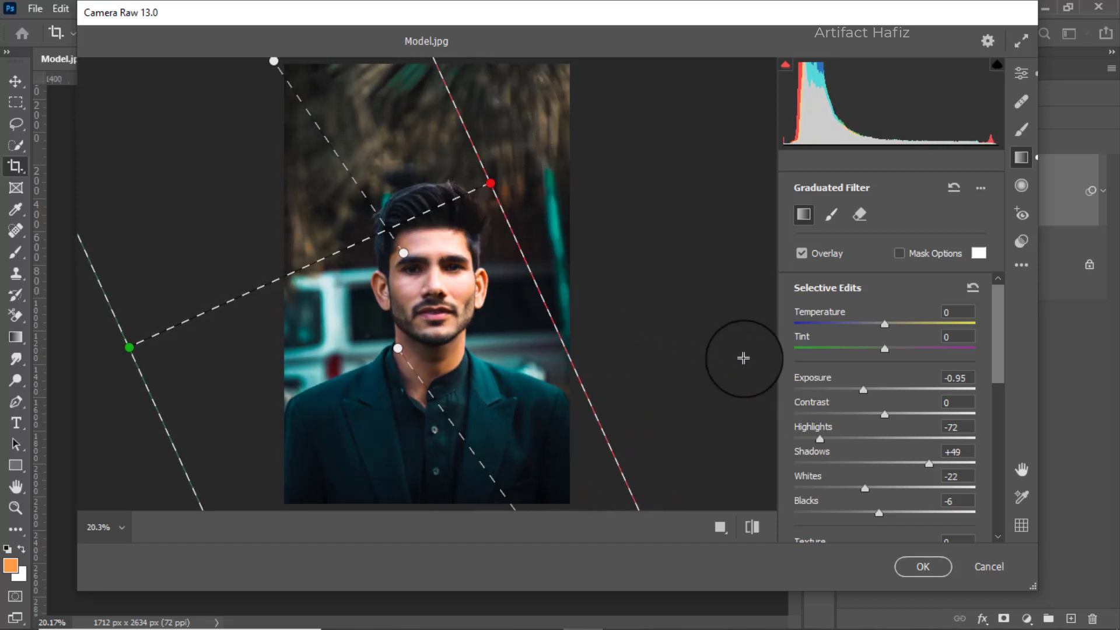
Step: Reduce the third graduated filter's Saturation to -58
{"action": "scroll", "coordinate": [919, 382], "scroll_direction": "down", "scroll_amount": 2}
{"action": "scroll", "coordinate": [919, 382], "scroll_direction": "down", "scroll_amount": 10}
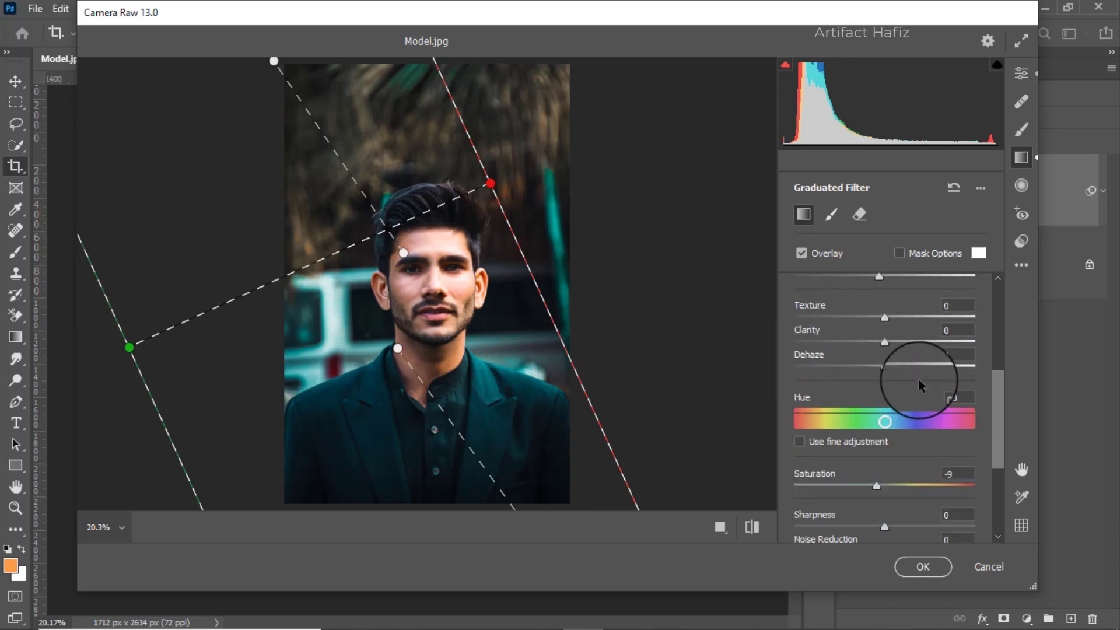
{"action": "scroll", "coordinate": [916, 388], "scroll_direction": "up", "scroll_amount": 5}
{"action": "scroll", "coordinate": [914, 386], "scroll_direction": "up", "scroll_amount": 3}
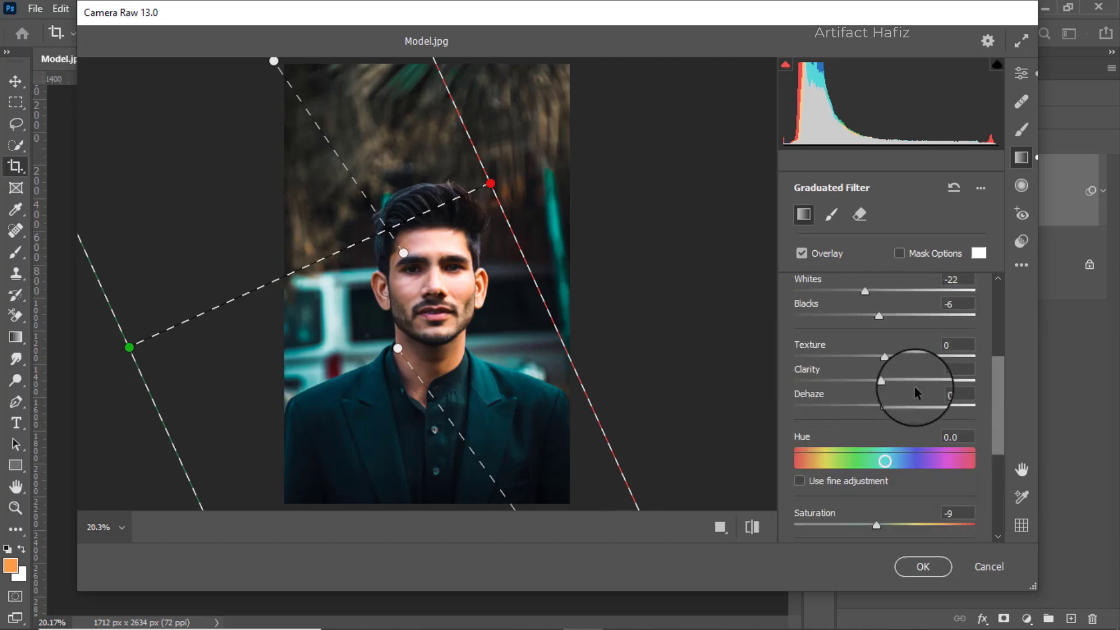
{"action": "scroll", "coordinate": [916, 387], "scroll_direction": "down", "scroll_amount": 10}
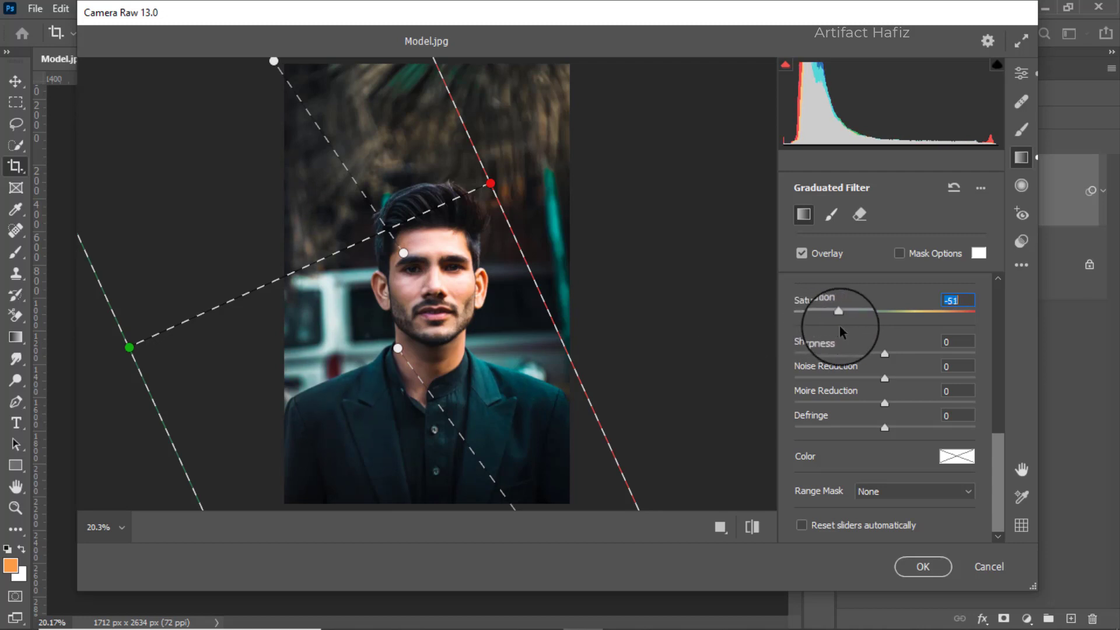
{"action": "mouse_move", "coordinate": [839, 325]}
{"action": "left_mouse_down"}
{"action": "mouse_move", "coordinate": [821, 328]}
{"action": "mouse_move", "coordinate": [831, 326]}
{"action": "left_mouse_up"}
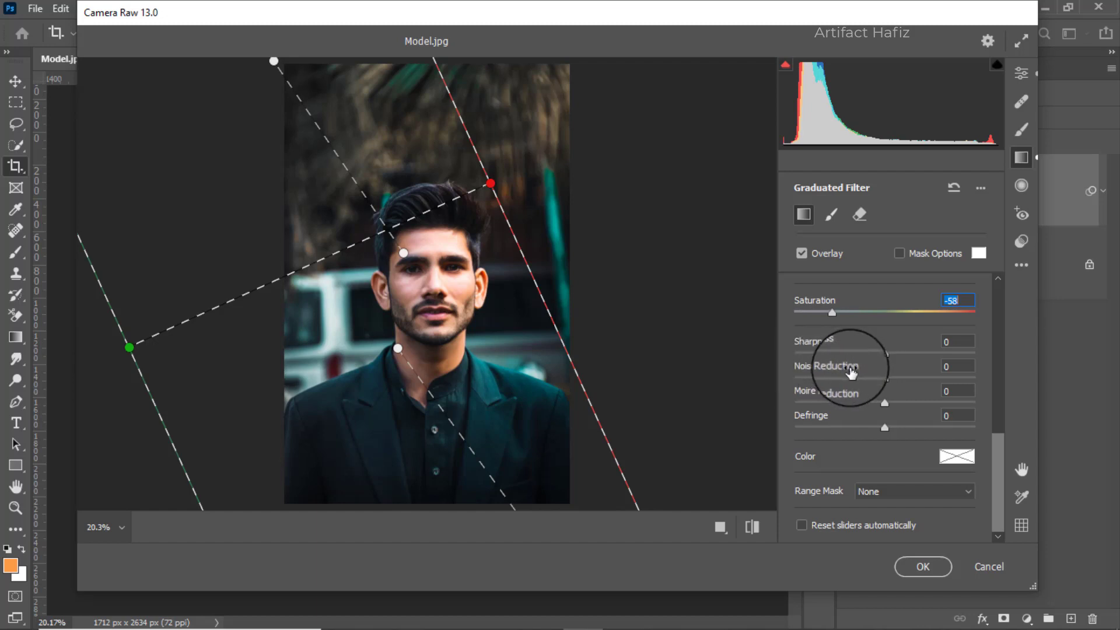
{"action": "scroll", "coordinate": [857, 368], "scroll_direction": "up", "scroll_amount": 5}
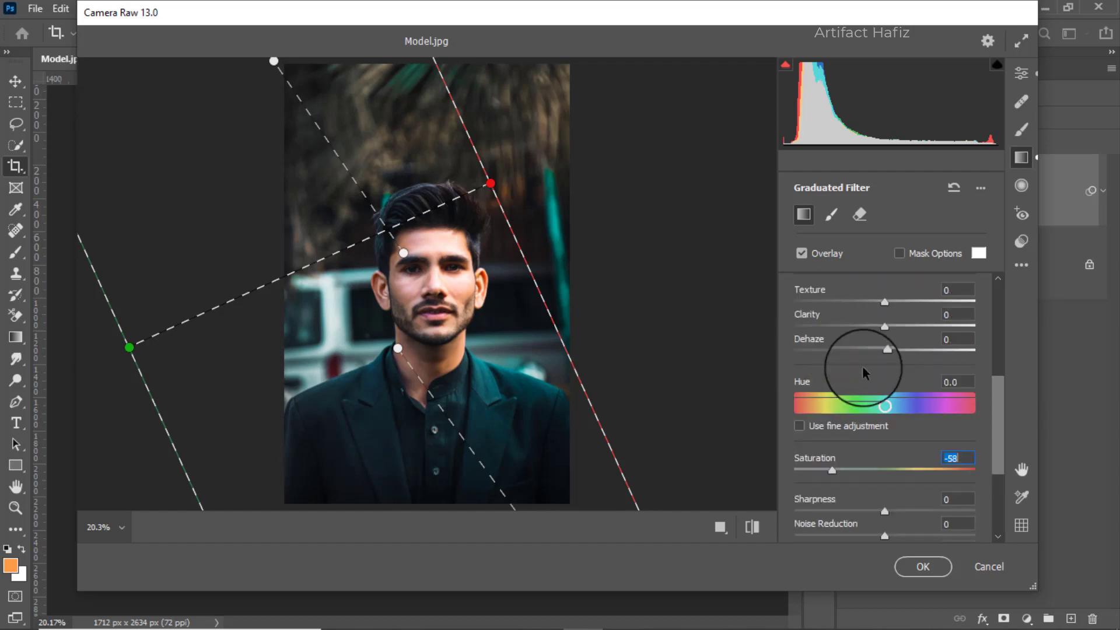
{"action": "scroll", "coordinate": [862, 365], "scroll_direction": "up", "scroll_amount": 5}
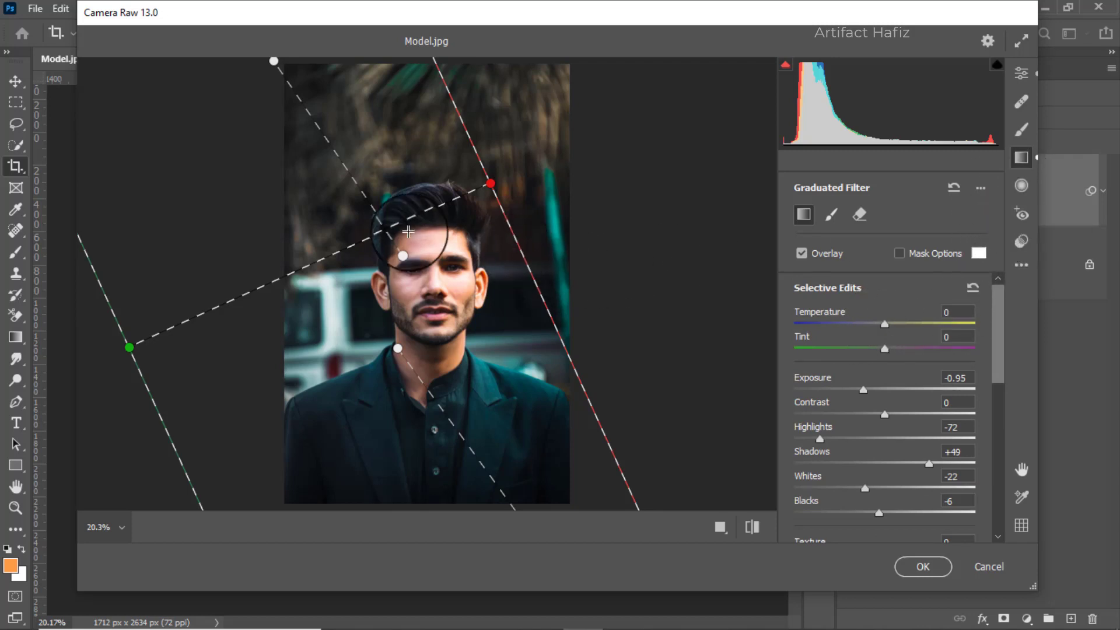
Step: Draw a circular Radial Filter around the man's head and neck and reset its Exposure, Shadows and Highlights to 0
{"action": "left_click", "coordinate": [1022, 184]}
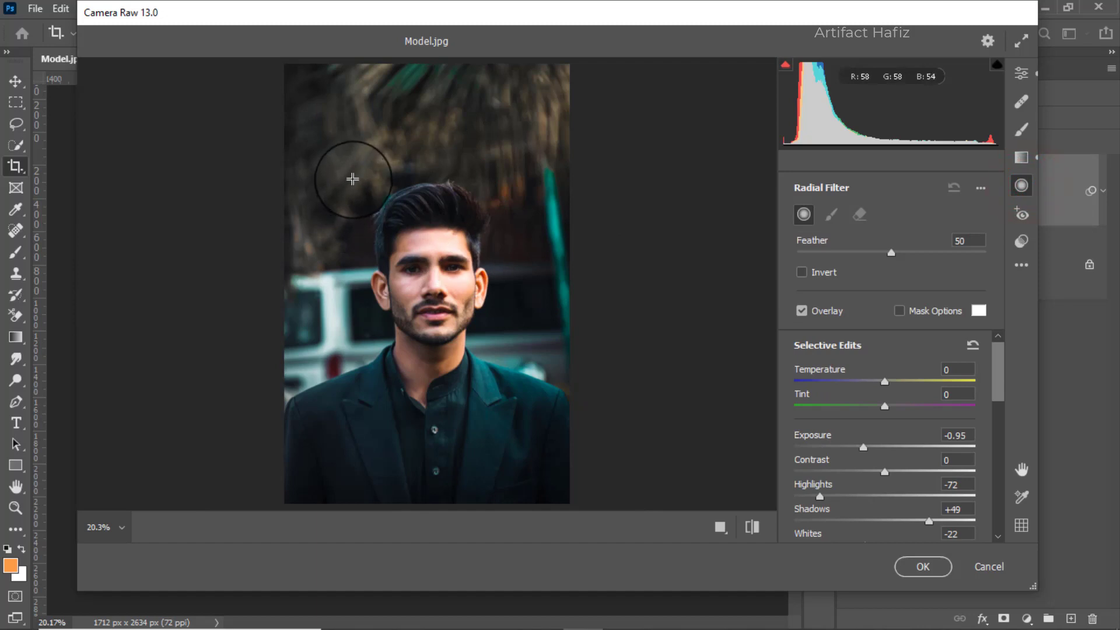
{"action": "left_click_drag", "start_coordinate": [353, 179], "coordinate": [431, 280]}
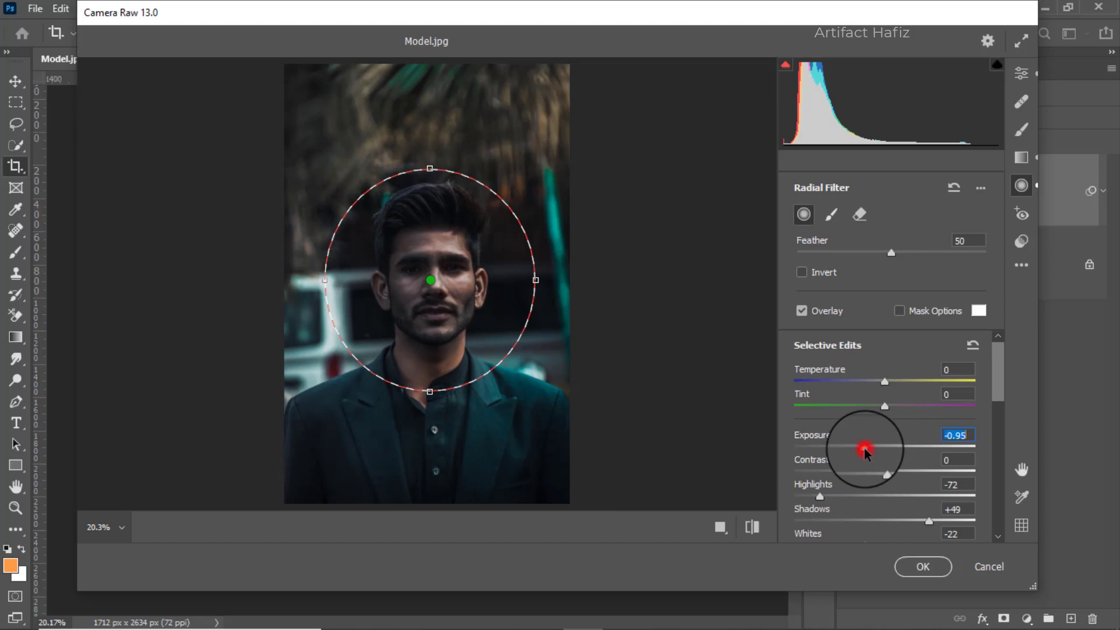
{"action": "double_click", "coordinate": [864, 450]}
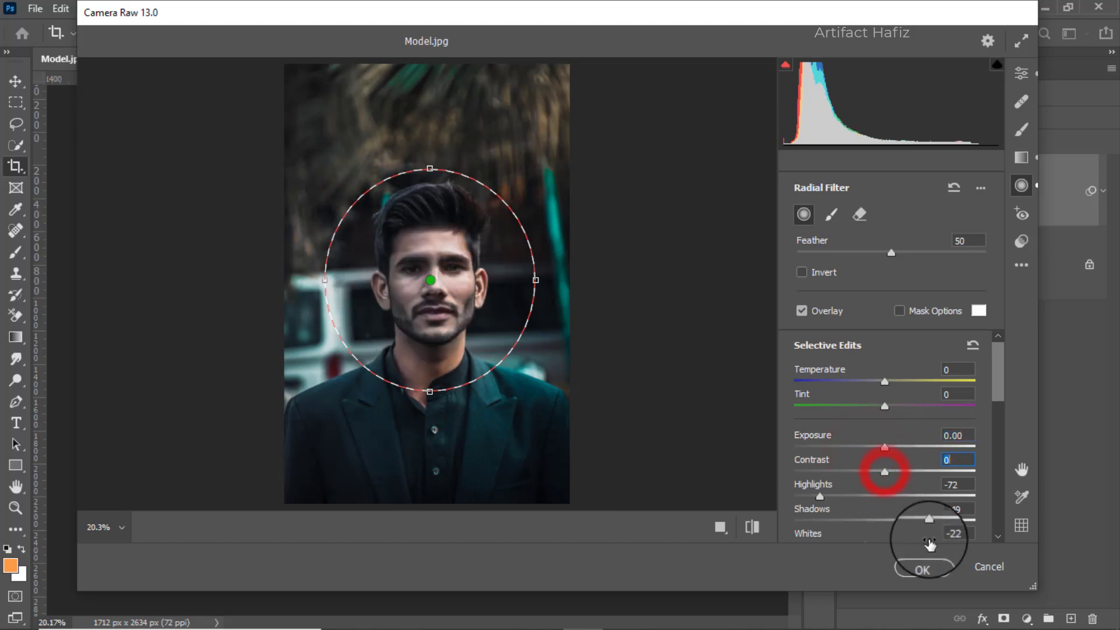
{"action": "double_click", "coordinate": [928, 519]}
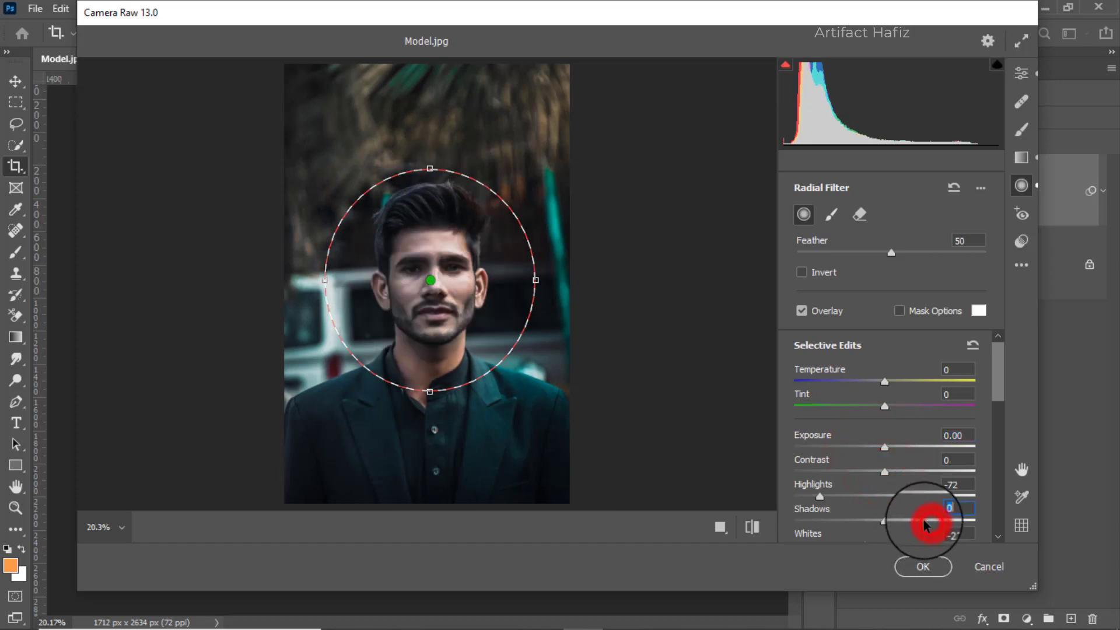
{"action": "double_click", "coordinate": [819, 497]}
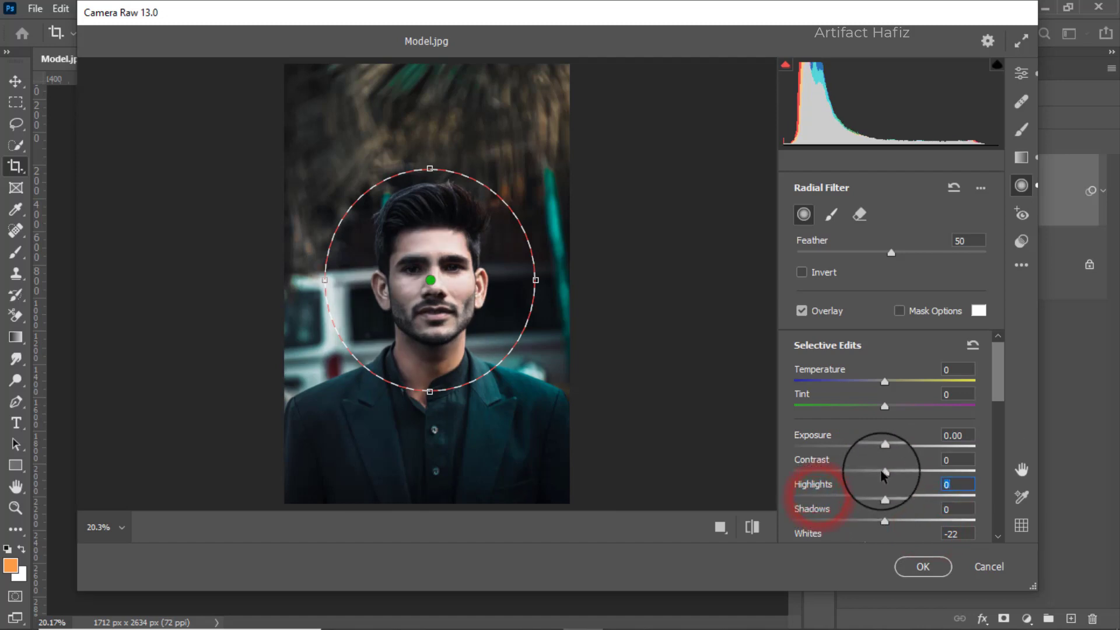
Step: Reset the radial filter's Whites, Blacks and Saturation to 0
{"action": "scroll", "coordinate": [880, 461], "scroll_direction": "down", "scroll_amount": 3}
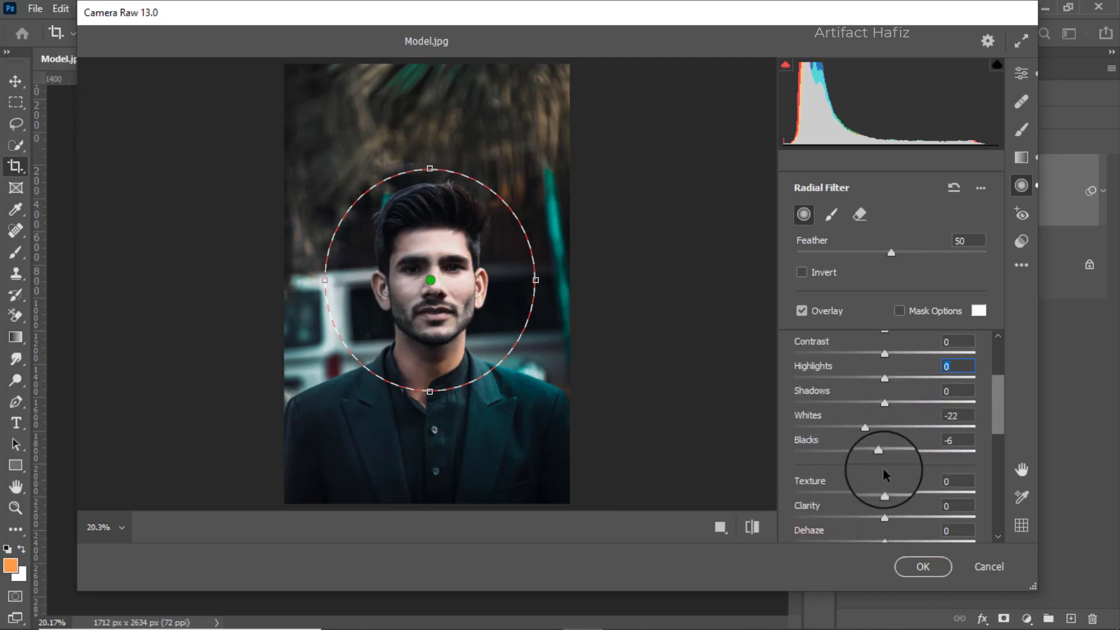
{"action": "double_click", "coordinate": [866, 429]}
{"action": "scroll", "coordinate": [878, 461], "scroll_direction": "down", "scroll_amount": 6}
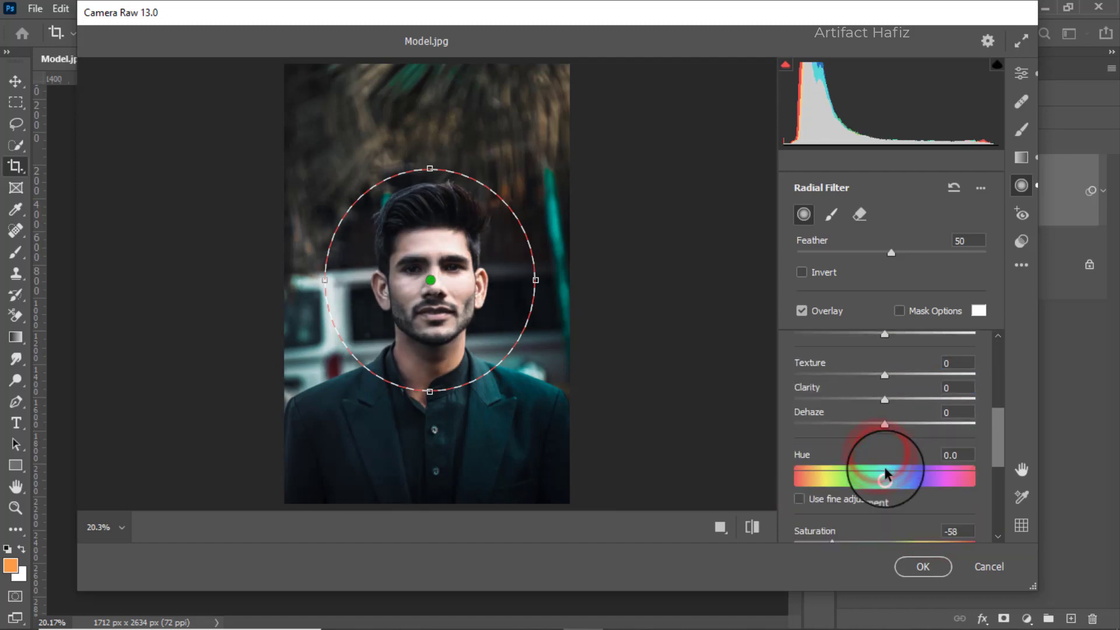
{"action": "double_click", "coordinate": [832, 425]}
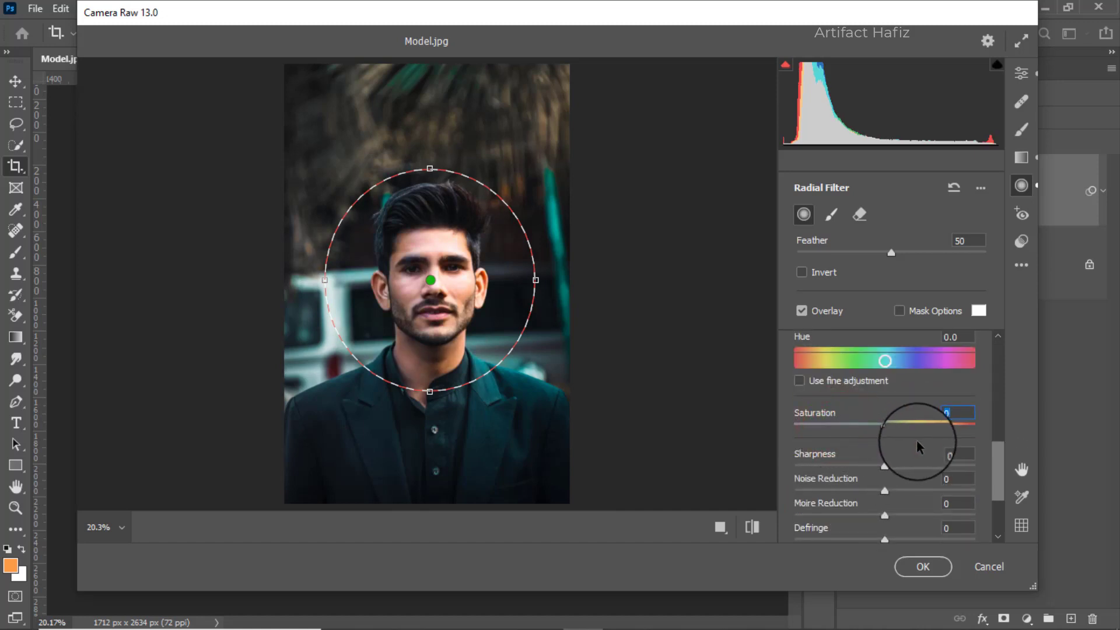
{"action": "scroll", "coordinate": [915, 446], "scroll_direction": "down", "scroll_amount": 3}
{"action": "scroll", "coordinate": [914, 446], "scroll_direction": "up", "scroll_amount": 4}
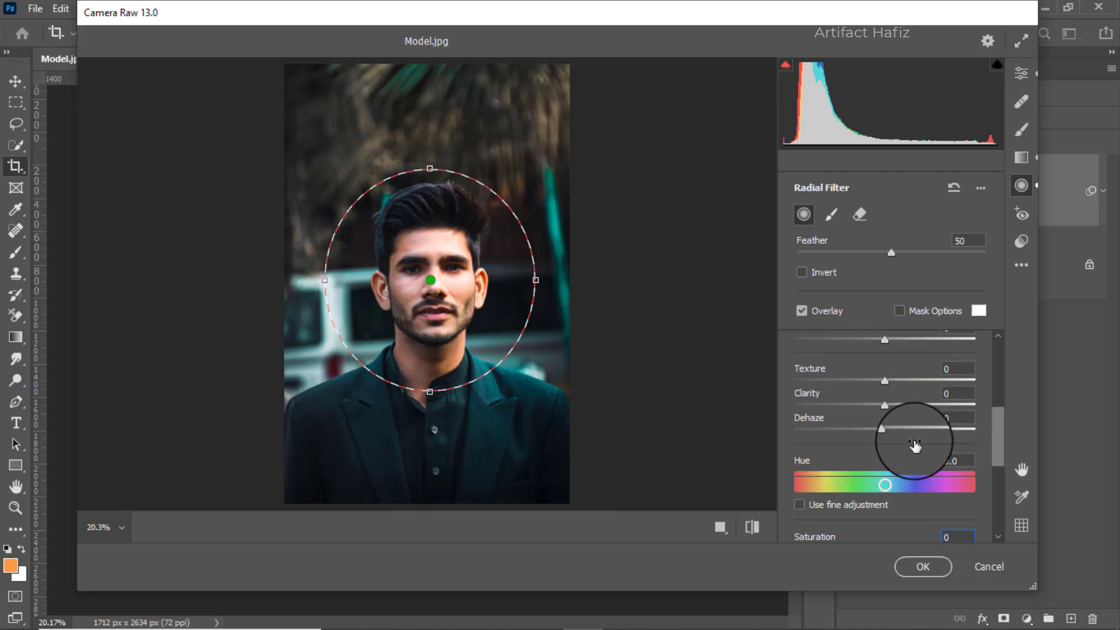
{"action": "scroll", "coordinate": [914, 445], "scroll_direction": "down", "scroll_amount": 1}
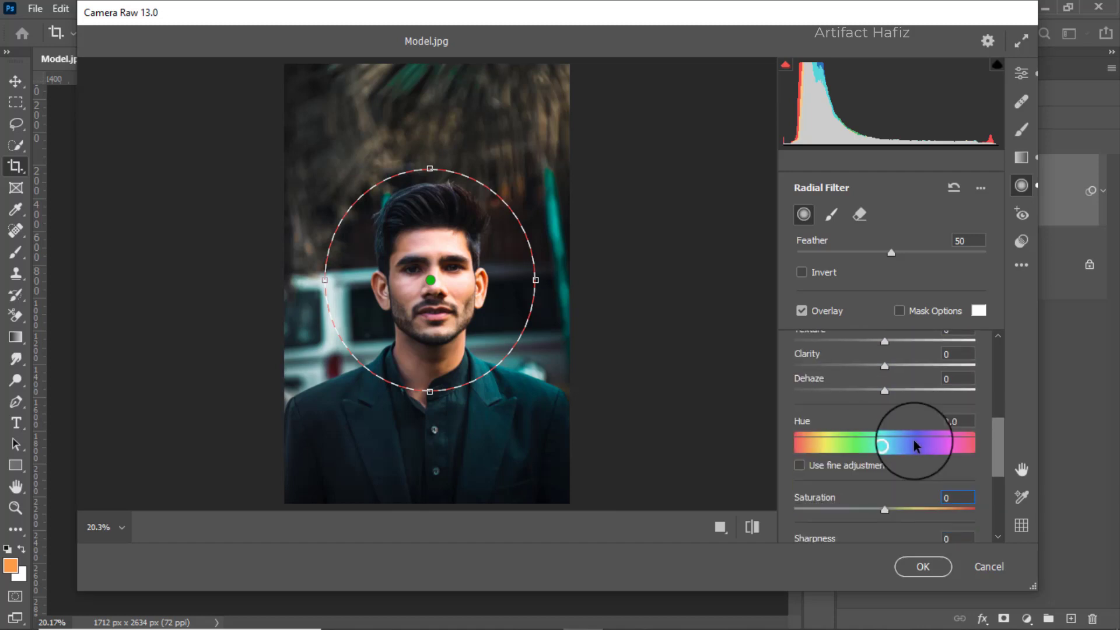
{"action": "scroll", "coordinate": [913, 446], "scroll_direction": "up", "scroll_amount": 6}
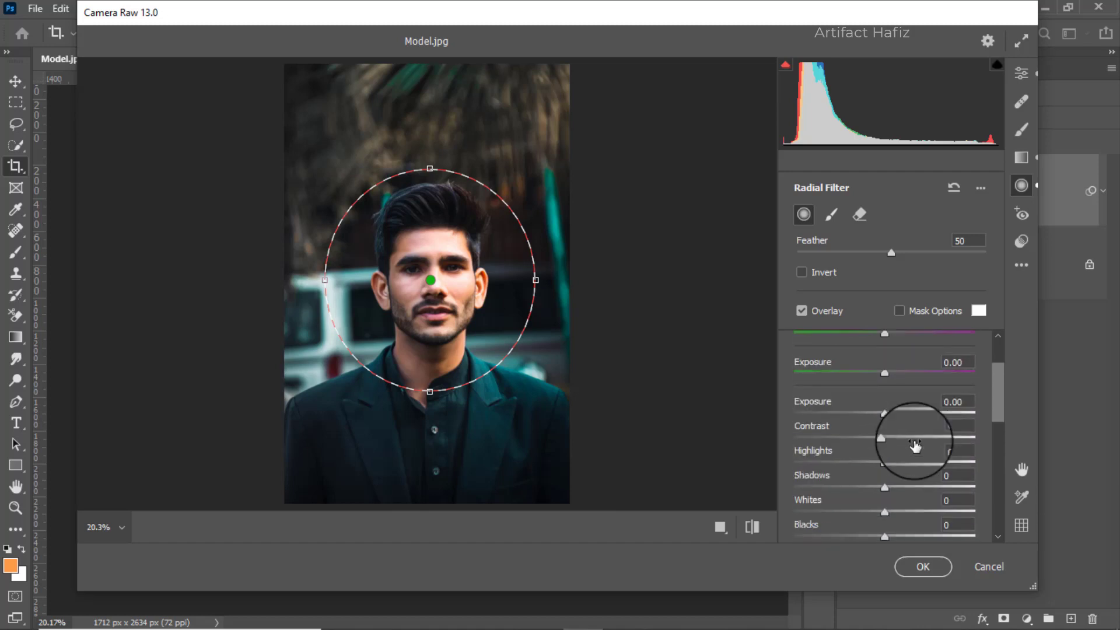
Step: Stretch the radial filter into a tall oval, shift it down over the man's head and upper chest, and set its Temperature to +15
{"action": "scroll", "coordinate": [914, 443], "scroll_direction": "up", "scroll_amount": 2}
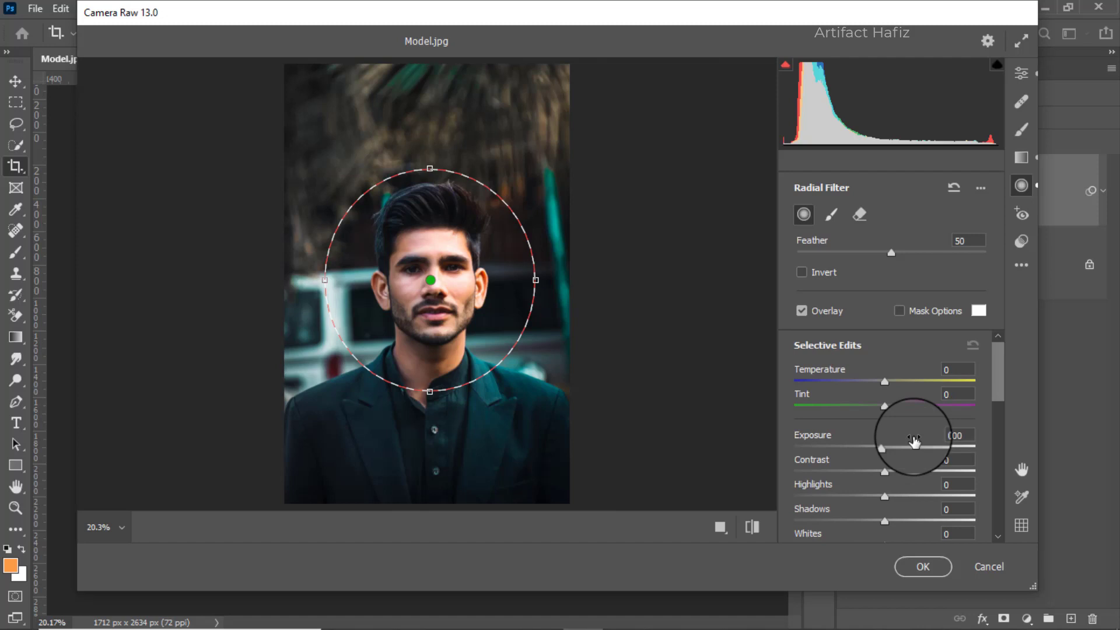
{"action": "left_click_drag", "start_coordinate": [429, 391], "coordinate": [435, 411]}
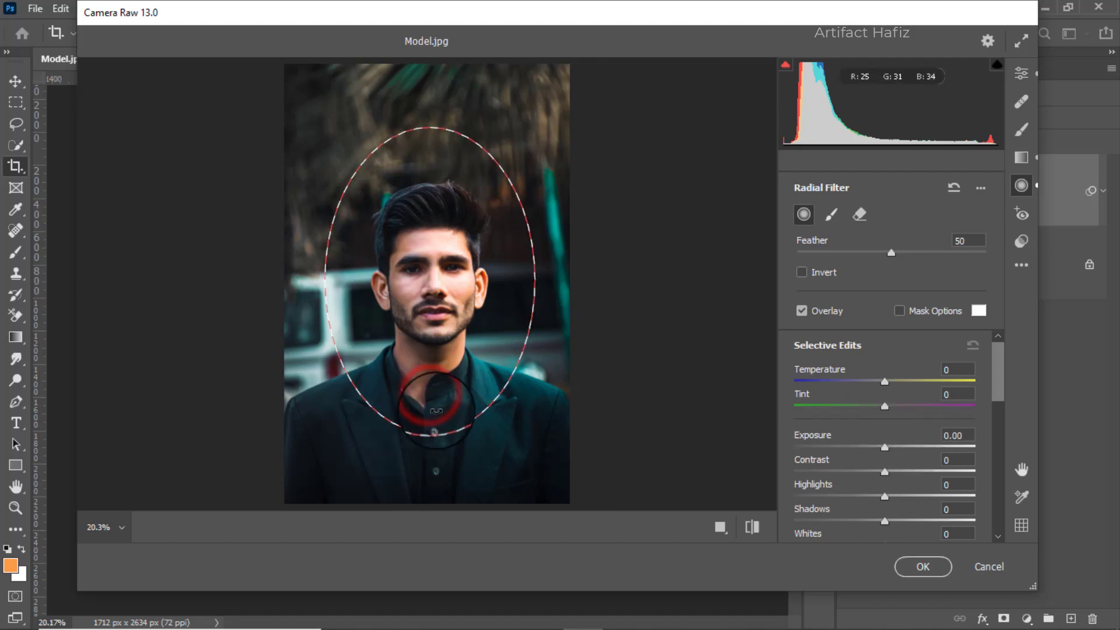
{"action": "left_click_drag", "start_coordinate": [429, 281], "coordinate": [427, 302]}
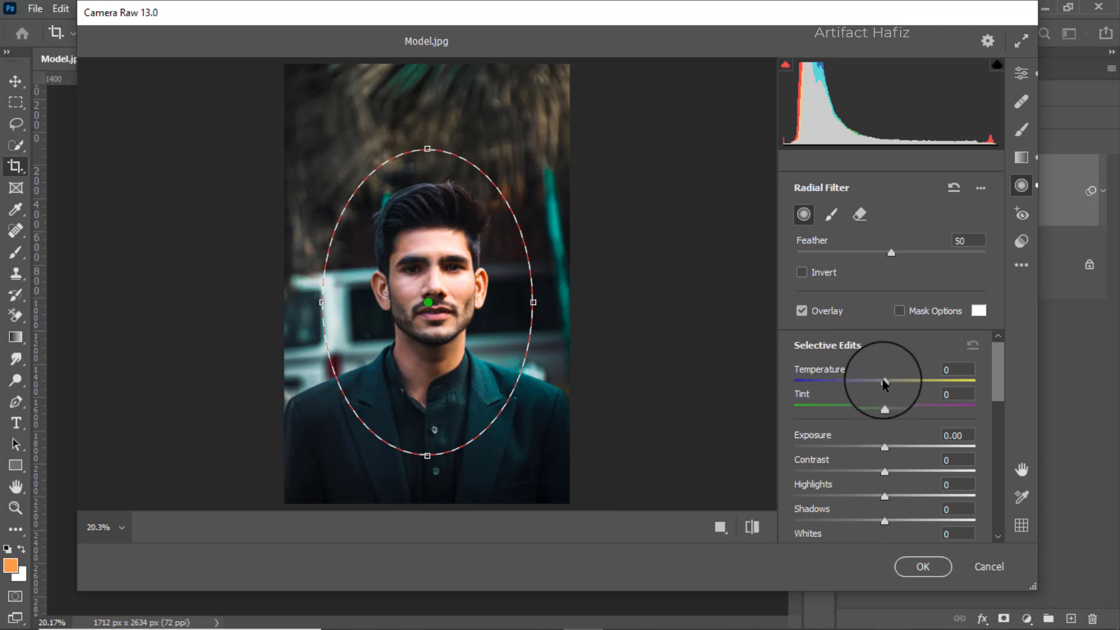
{"action": "left_click_drag", "start_coordinate": [883, 380], "coordinate": [907, 381]}
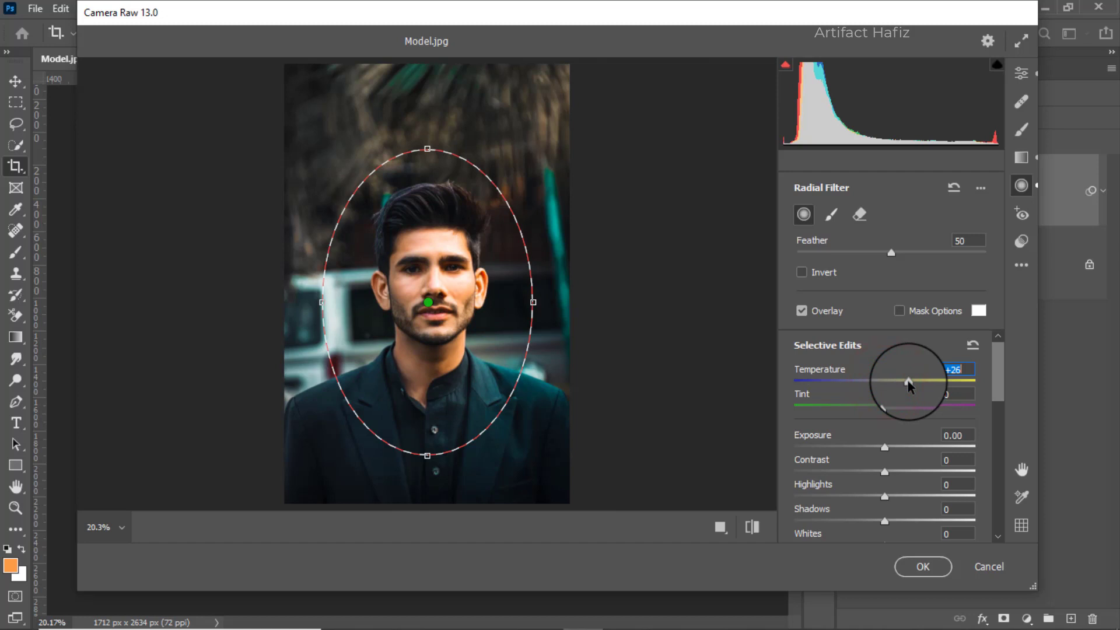
{"action": "left_click_drag", "start_coordinate": [908, 383], "coordinate": [899, 385]}
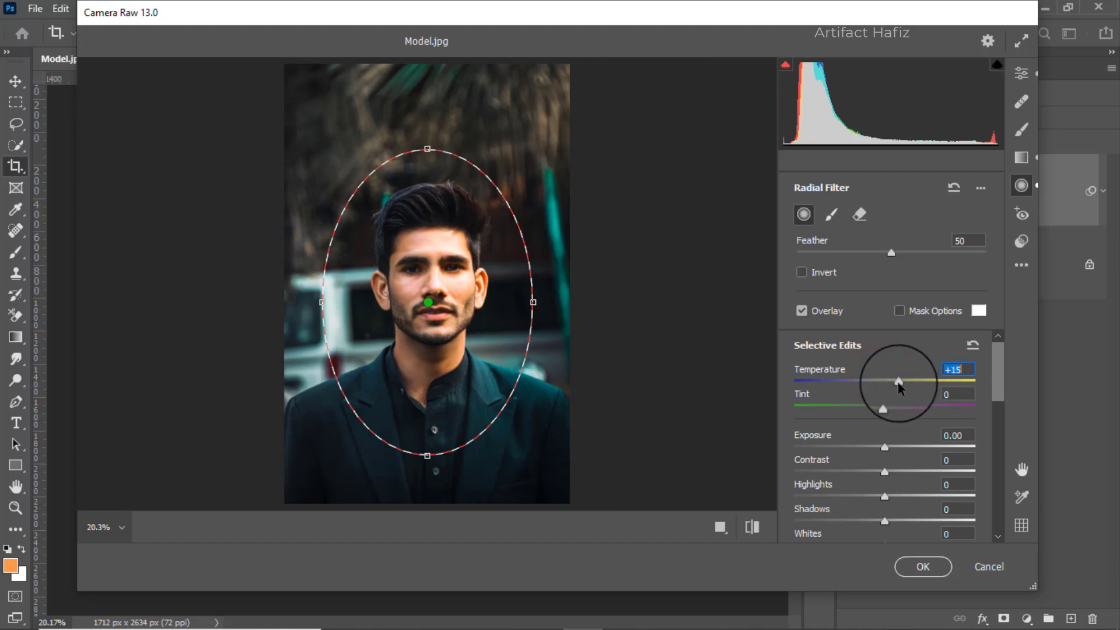
Step: Set the radial filter's Highlights to -7 and Whites to +3, and raise its Shadows
{"action": "scroll", "coordinate": [889, 421], "scroll_direction": "down", "scroll_amount": 1}
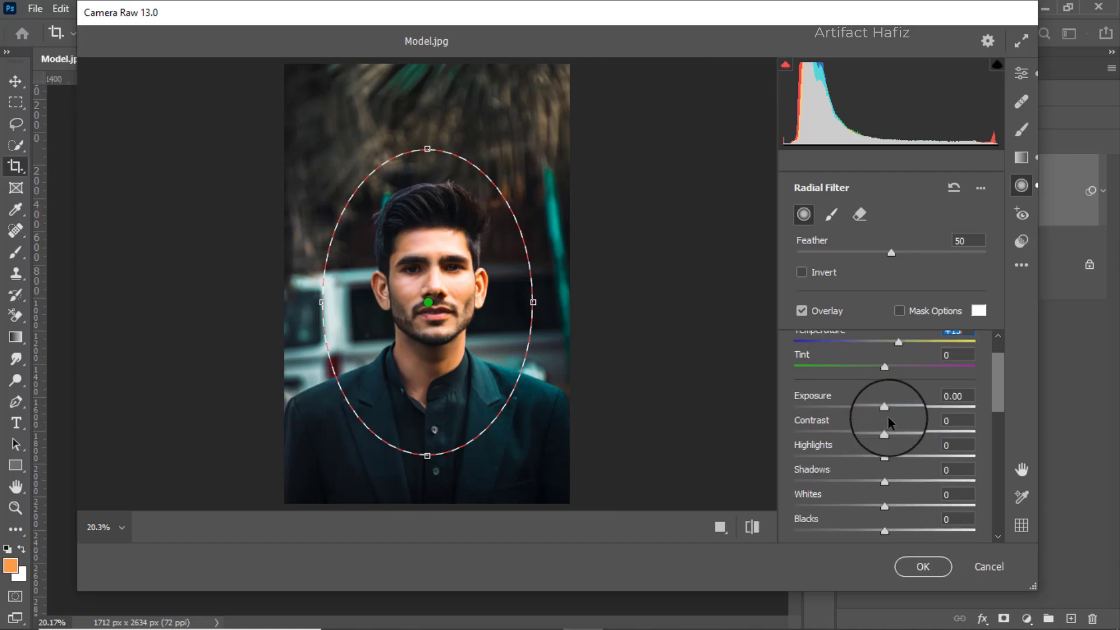
{"action": "scroll", "coordinate": [888, 421], "scroll_direction": "down", "scroll_amount": 1}
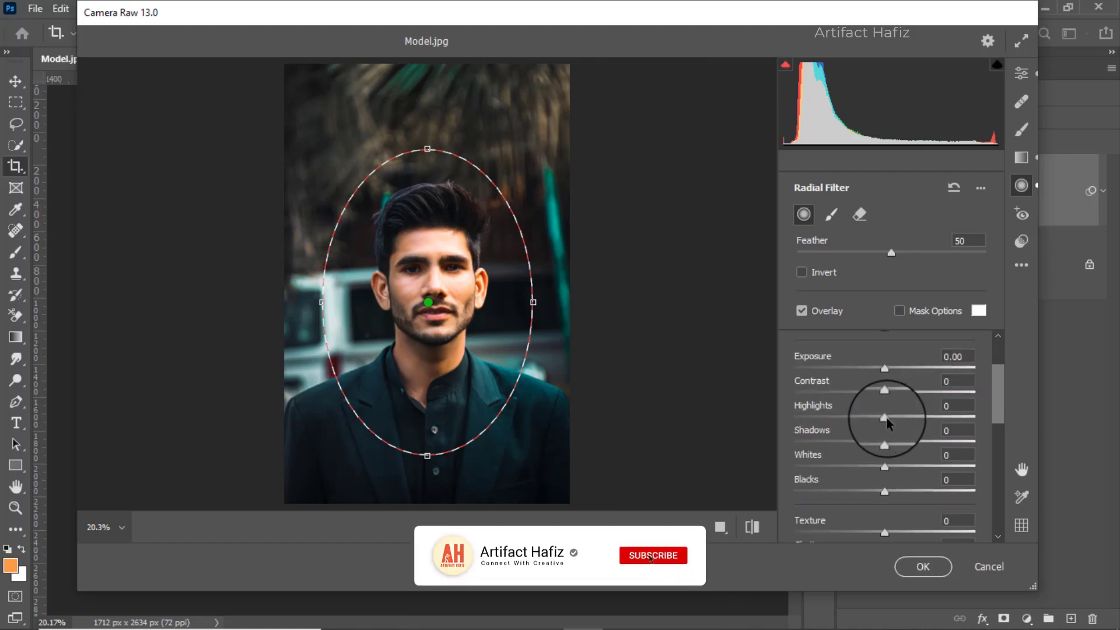
{"action": "mouse_move", "coordinate": [885, 417]}
{"action": "left_mouse_down"}
{"action": "mouse_move", "coordinate": [859, 420]}
{"action": "mouse_move", "coordinate": [882, 418]}
{"action": "left_mouse_up"}
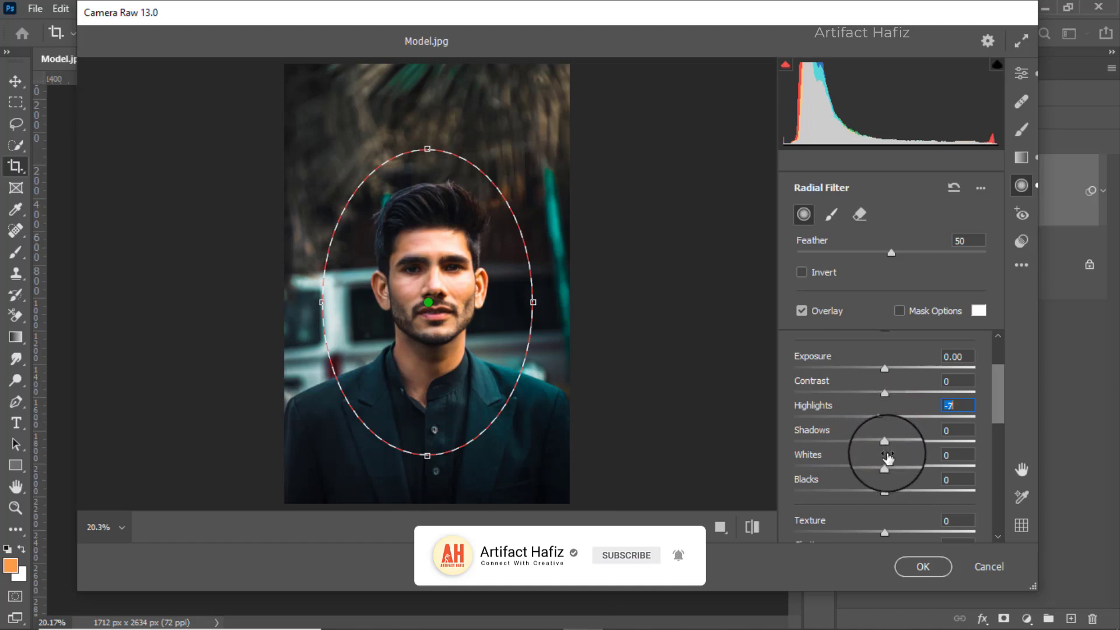
{"action": "left_click_drag", "start_coordinate": [885, 464], "coordinate": [884, 482]}
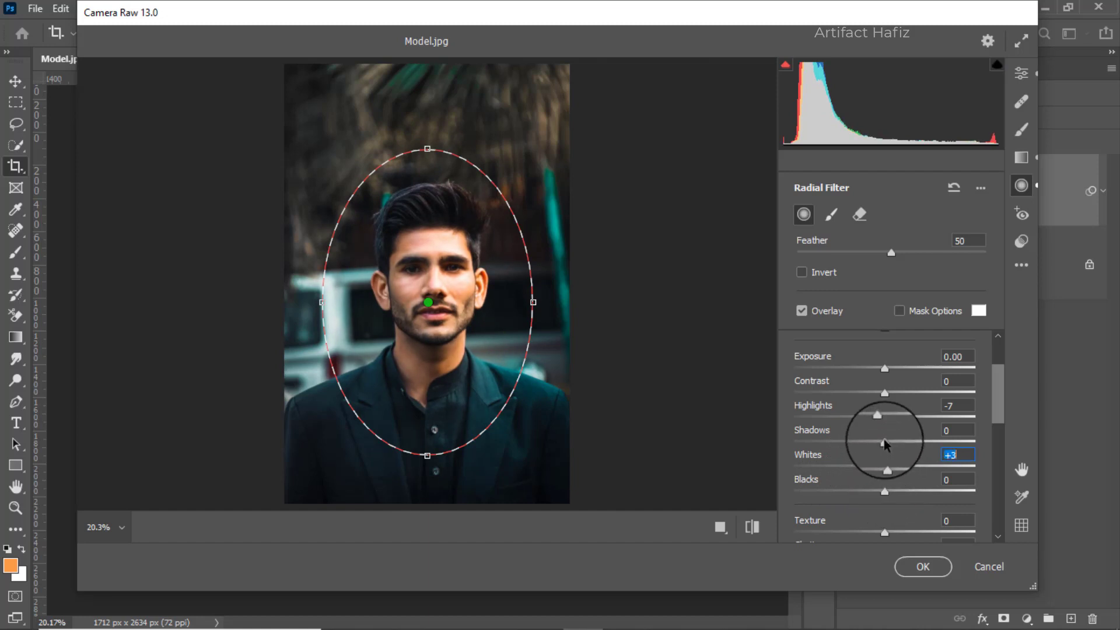
{"action": "left_click_drag", "start_coordinate": [884, 442], "coordinate": [947, 452]}
Step: Set the radial filter's Saturation to +7
{"action": "scroll", "coordinate": [892, 451], "scroll_direction": "down", "scroll_amount": 1}
{"action": "scroll", "coordinate": [892, 450], "scroll_direction": "down", "scroll_amount": 8}
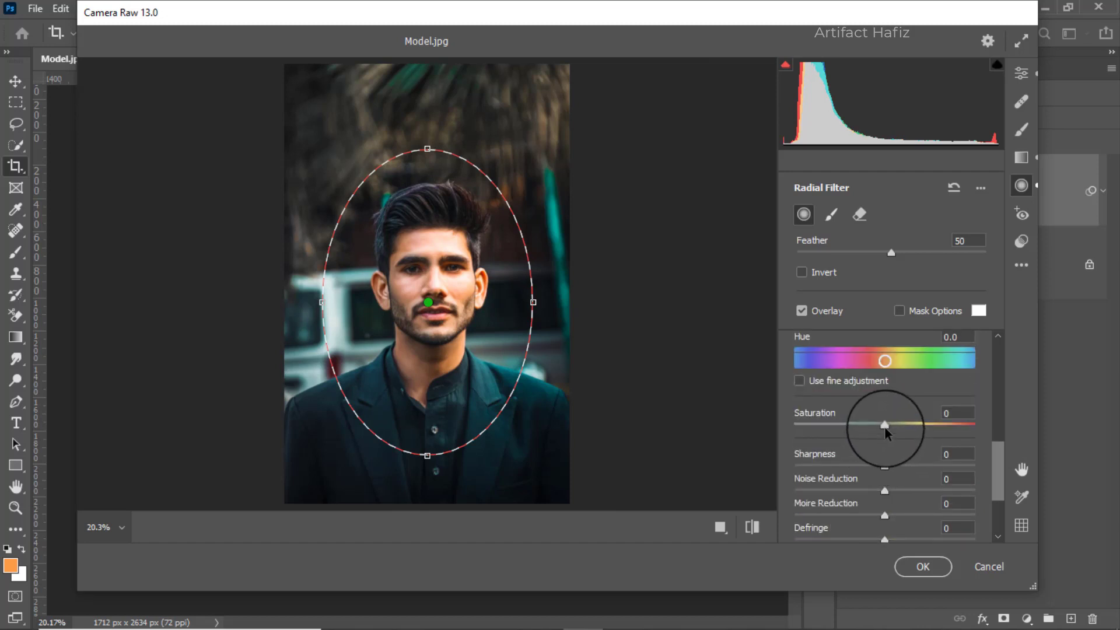
{"action": "mouse_move", "coordinate": [886, 424]}
{"action": "left_mouse_down"}
{"action": "mouse_move", "coordinate": [914, 428]}
{"action": "mouse_move", "coordinate": [891, 436]}
{"action": "left_mouse_up"}
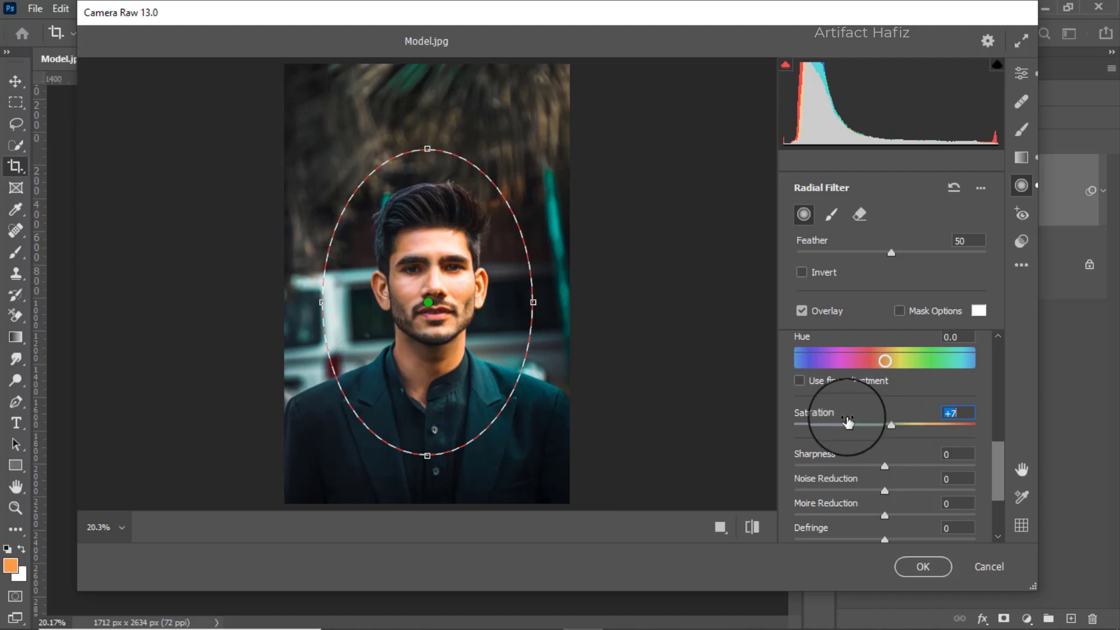
Step: Show the Before and After versions of the portrait side by side and return to the general Edit settings
{"action": "left_click", "coordinate": [721, 527]}
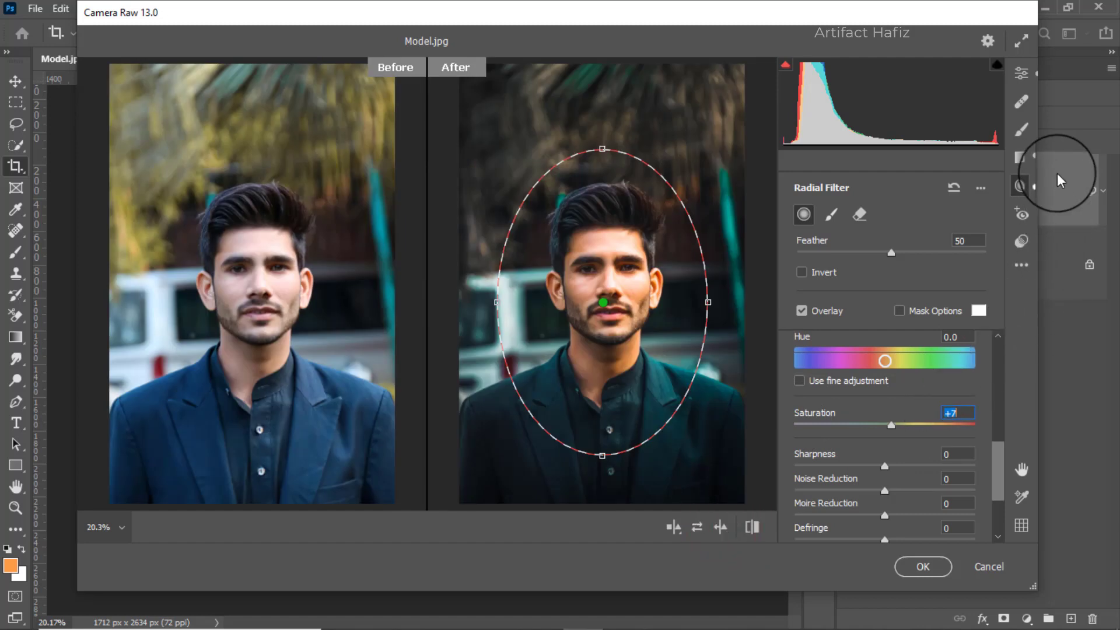
{"action": "left_click", "coordinate": [1015, 186]}
{"action": "left_click", "coordinate": [1021, 73]}
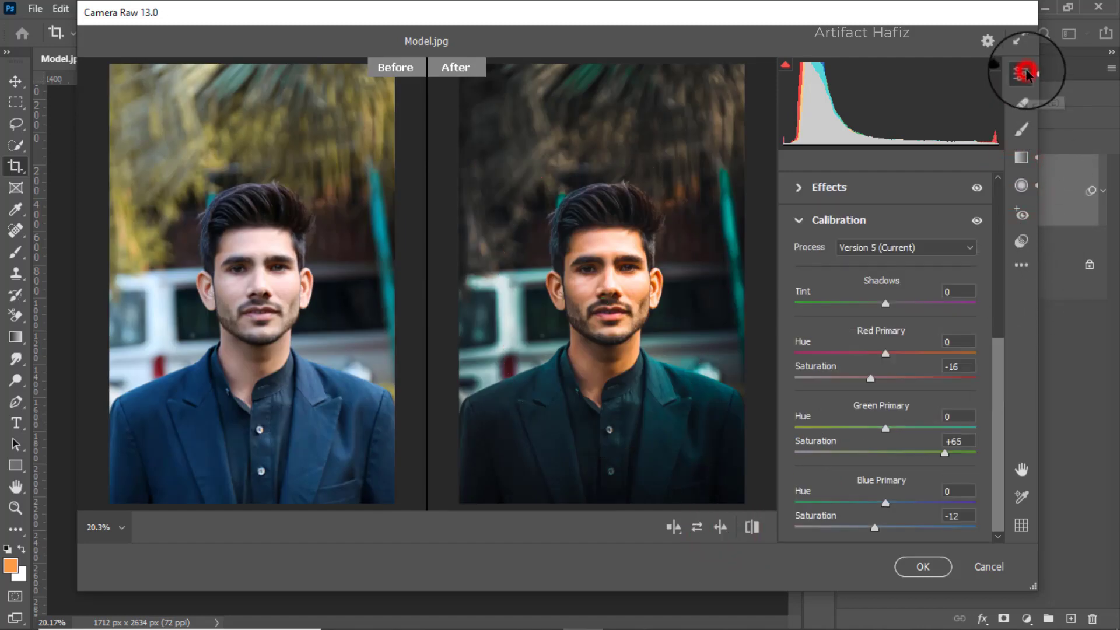